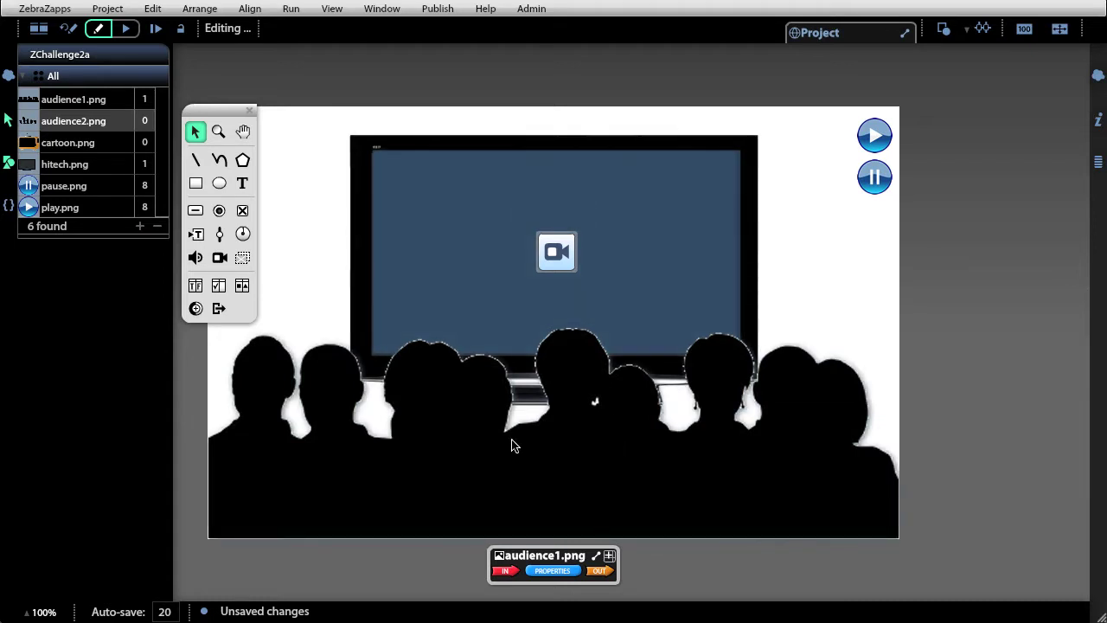
Inspect the hitech.png television image and the properties and button connections of the YouTube video object.
click(361, 234)
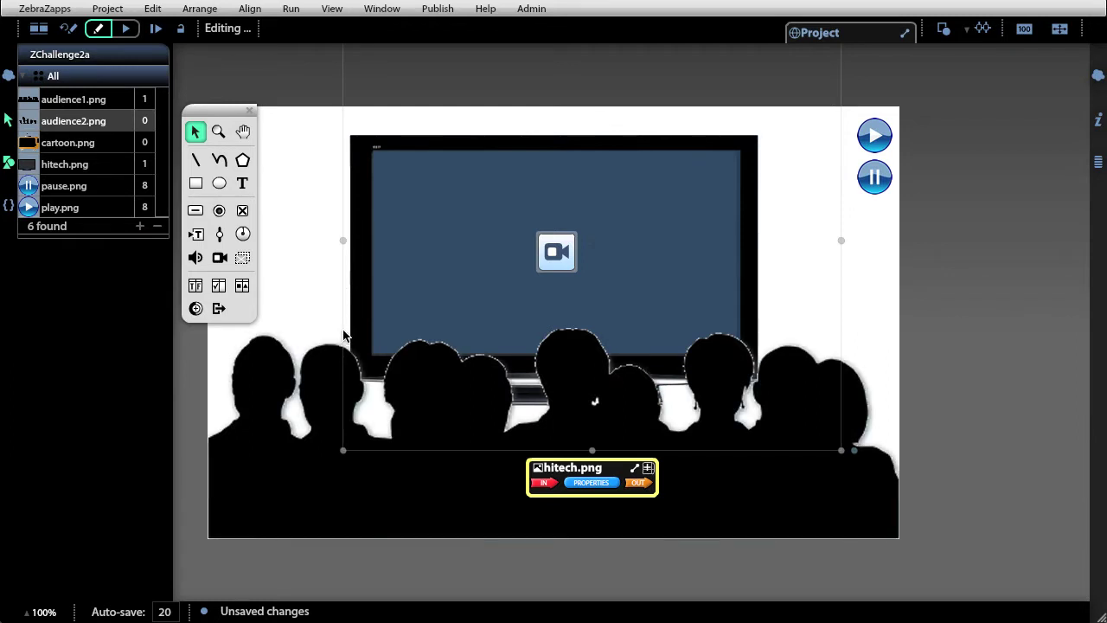
click(467, 305)
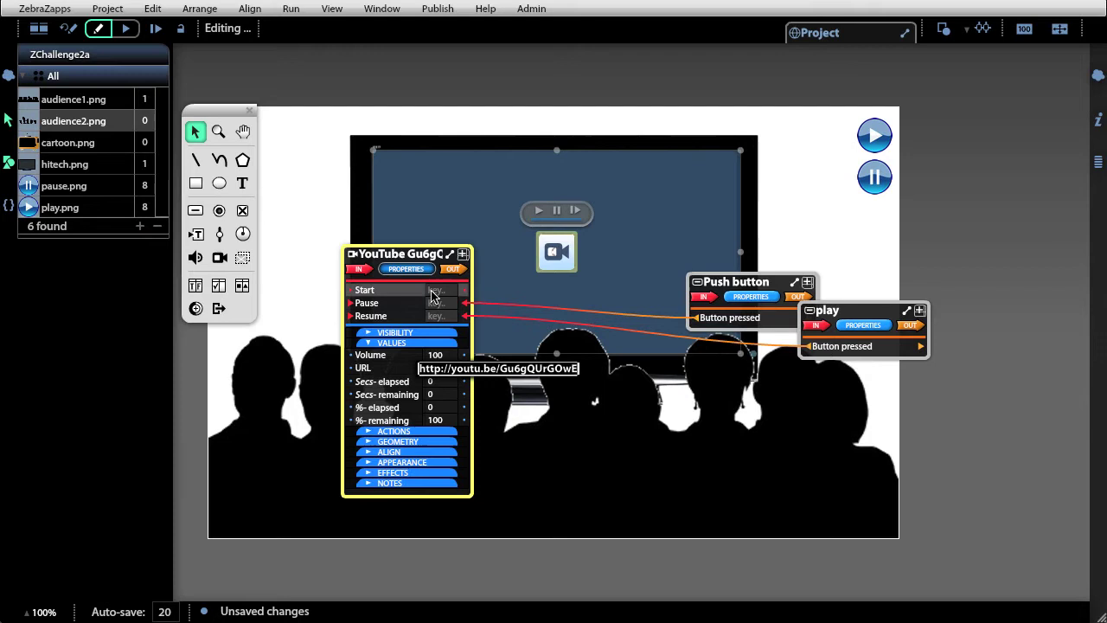
Send the audience1.png silhouette image to the back of the scene.
click(260, 482)
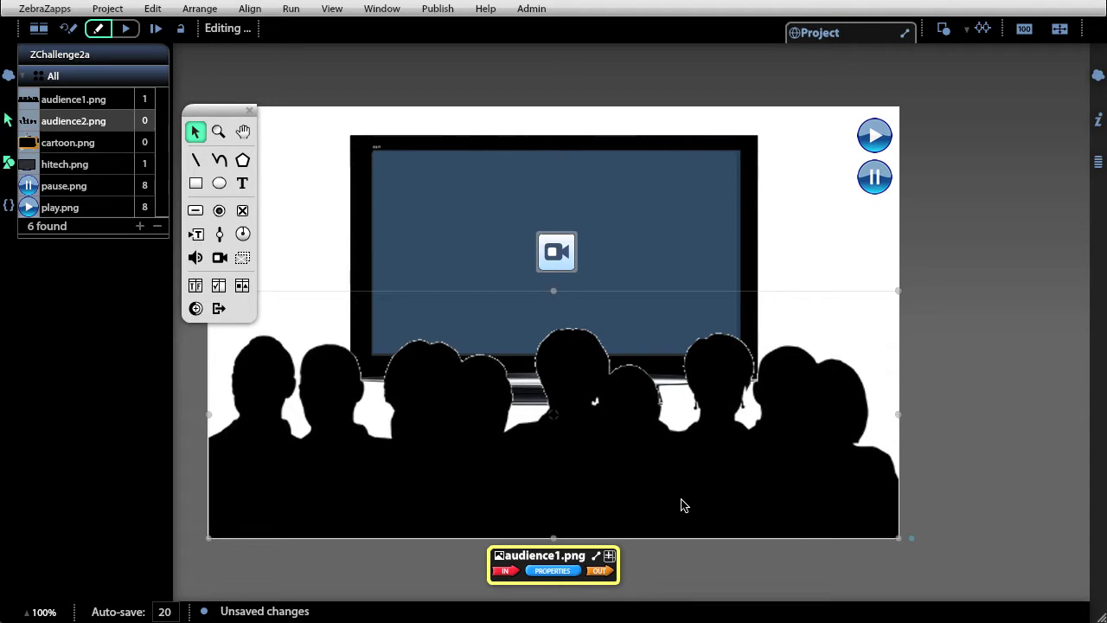
click(206, 9)
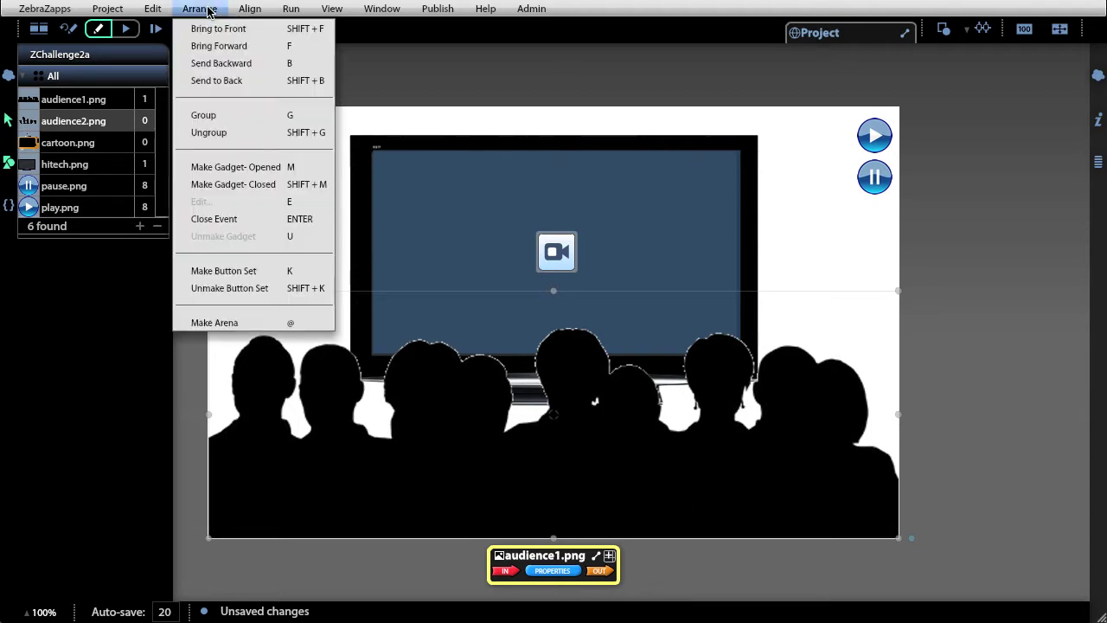
click(216, 81)
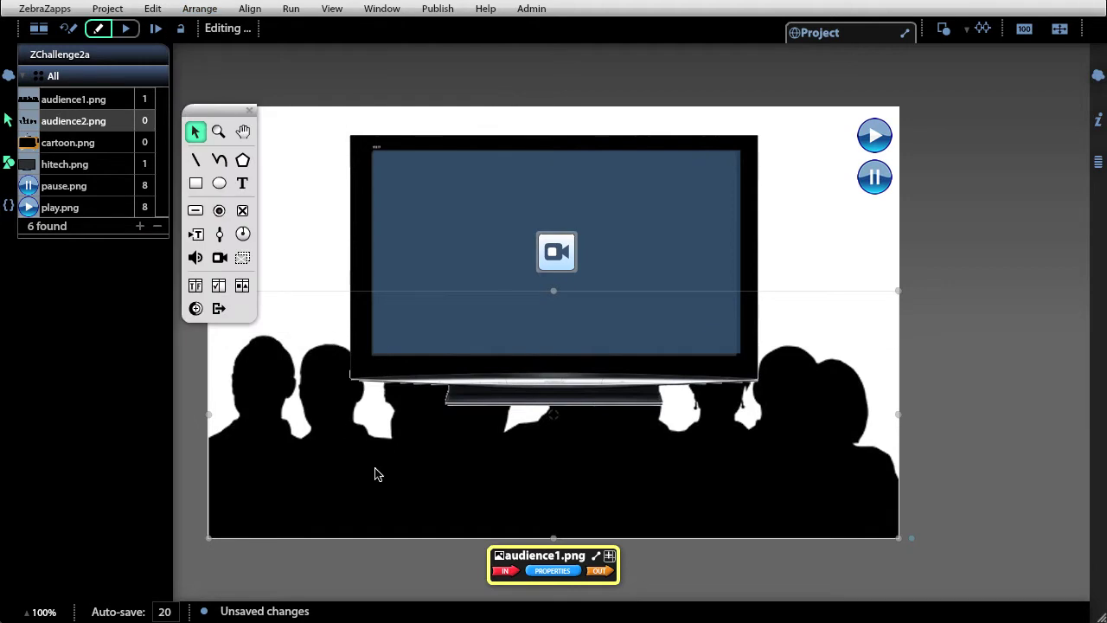
Bring the audience1.png silhouette image to the front of the scene and deselect it.
click(204, 11)
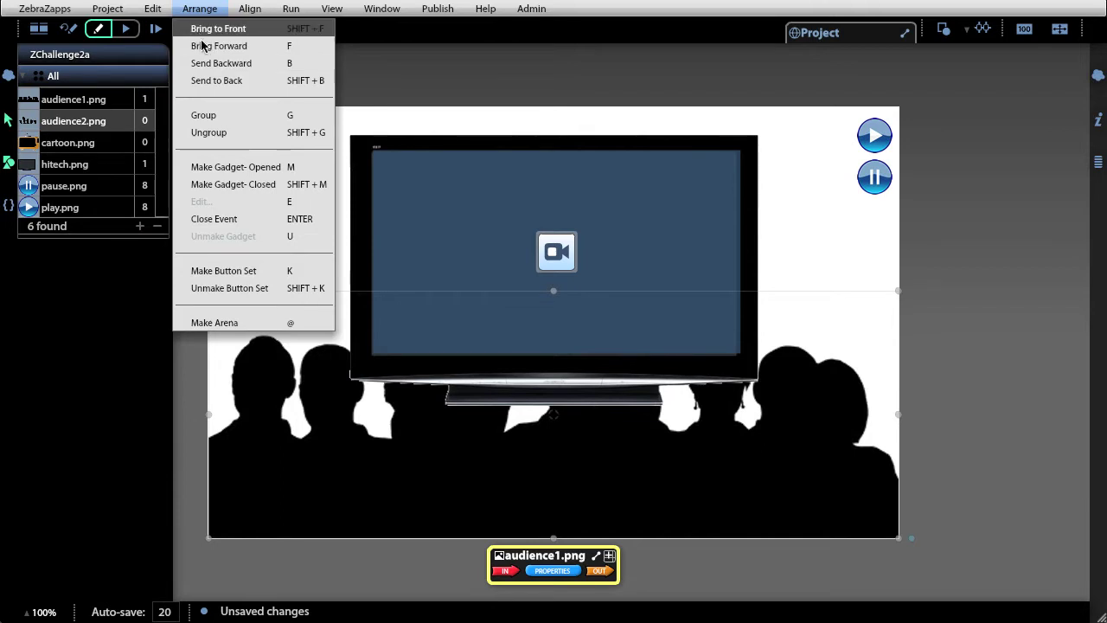
click(211, 30)
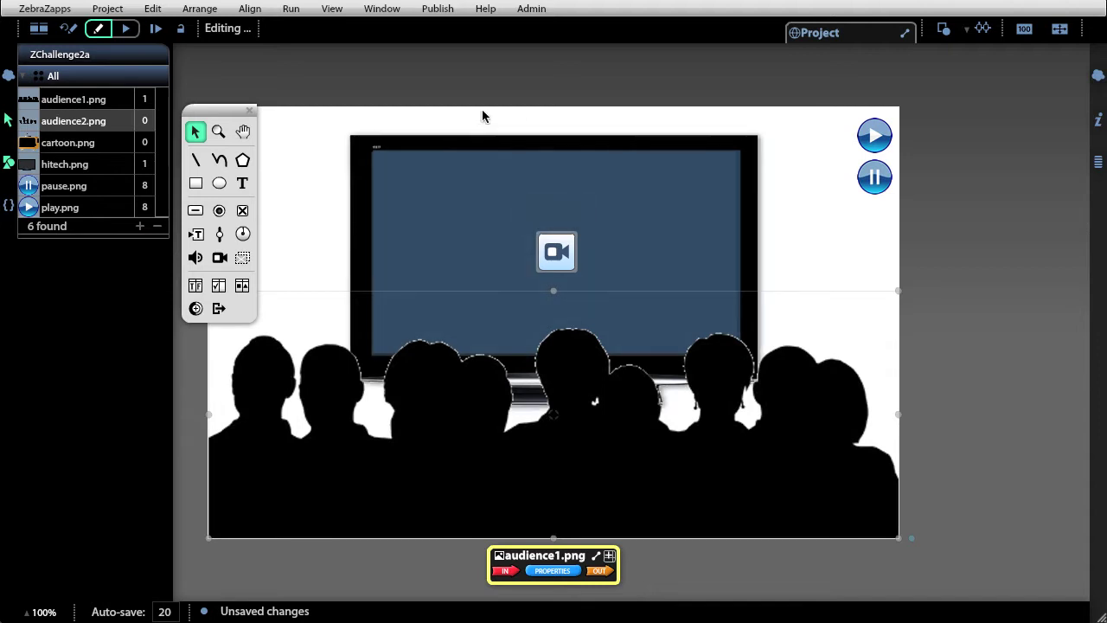
click(316, 191)
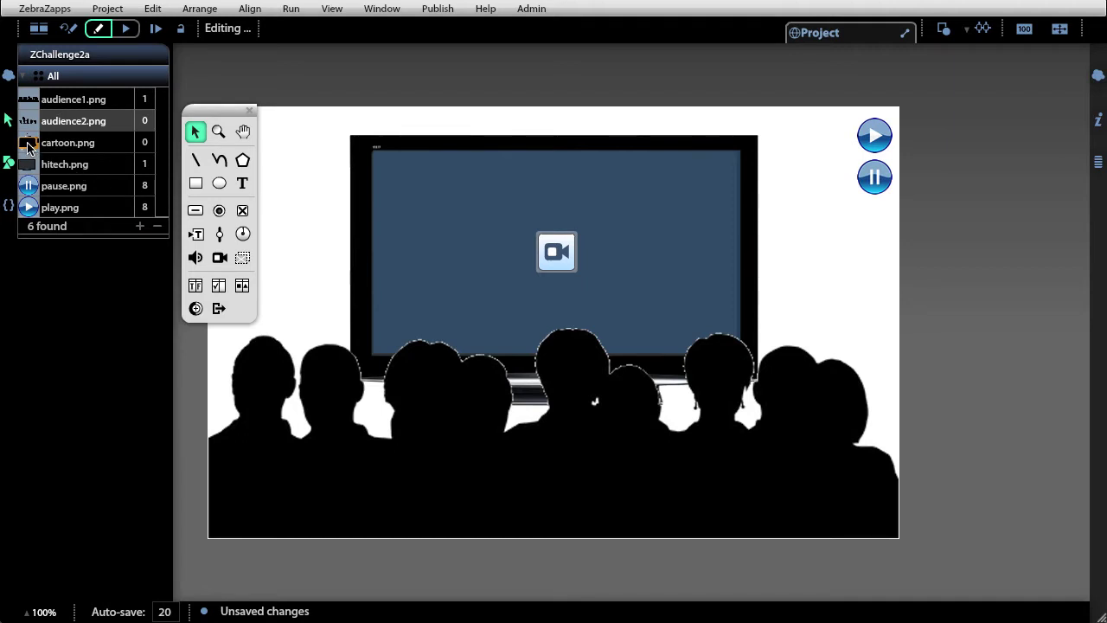
Replace the television image with cartoon.png and the audience silhouettes with audience2.png, and run the project.
drag(29, 147, 360, 195)
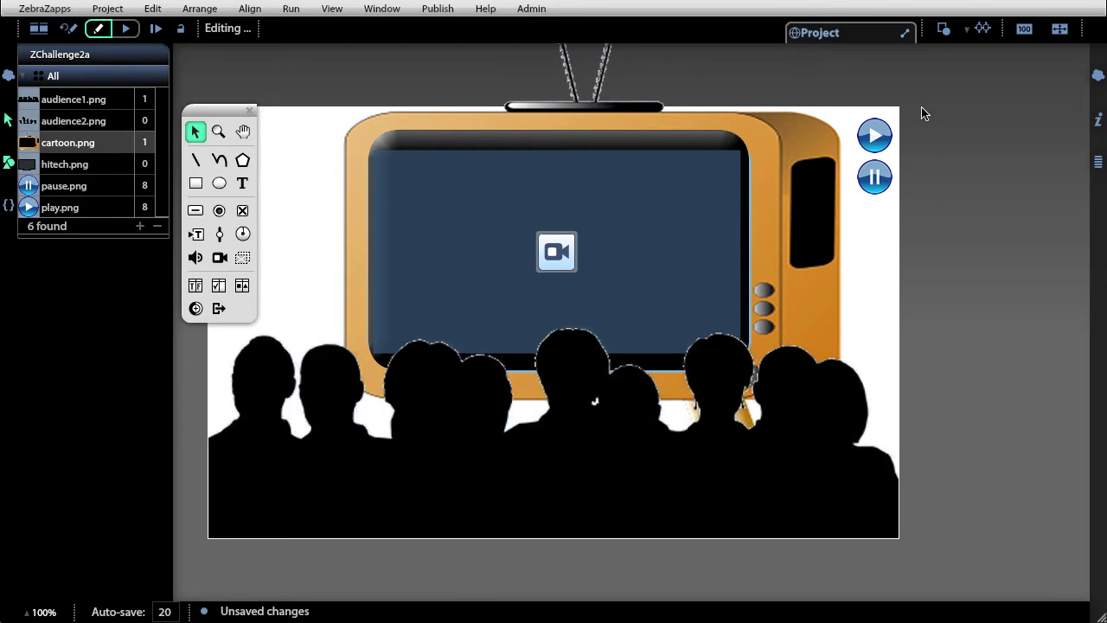
mouse_move(543, 344)
drag(28, 124, 497, 467)
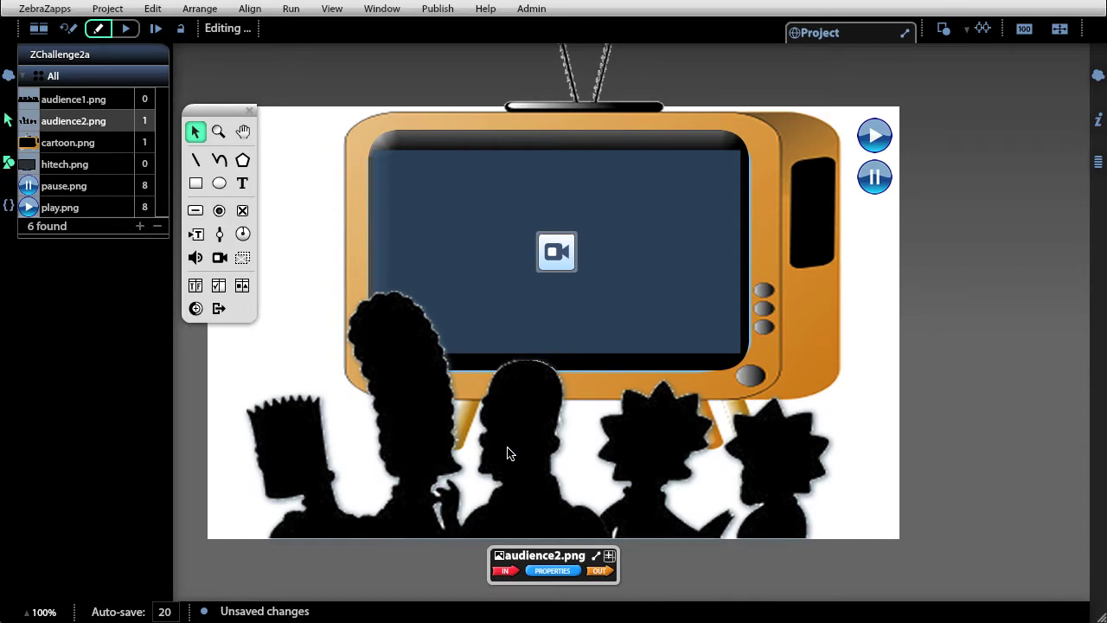
click(128, 28)
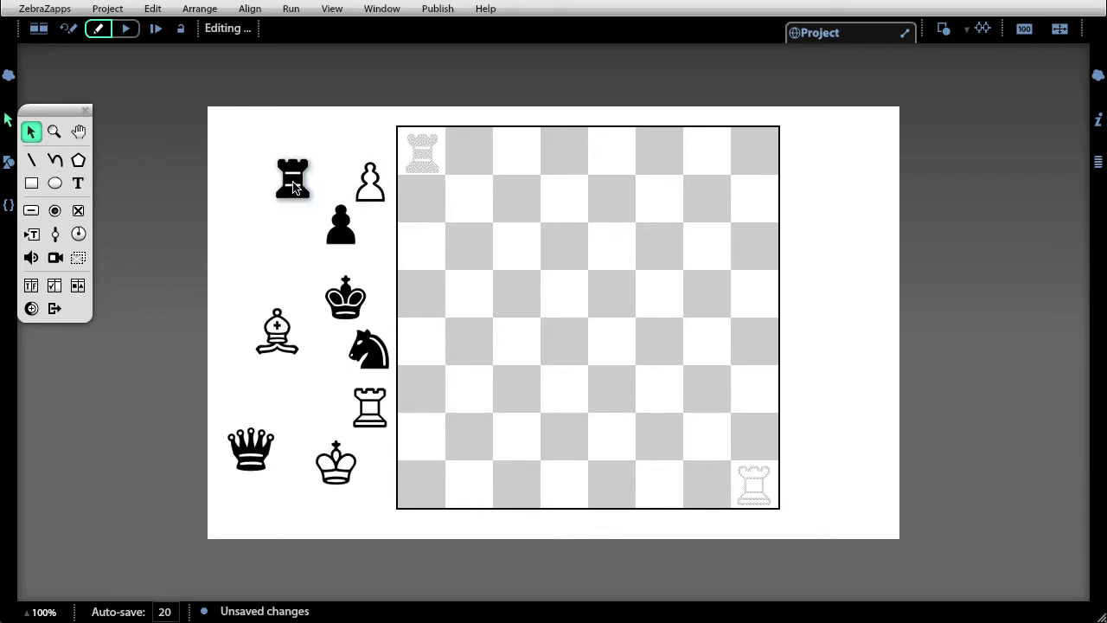
Place the black rook on corner square a8 and the white rook on h1, nudging the black rook slightly down within its square.
drag(295, 187, 426, 161)
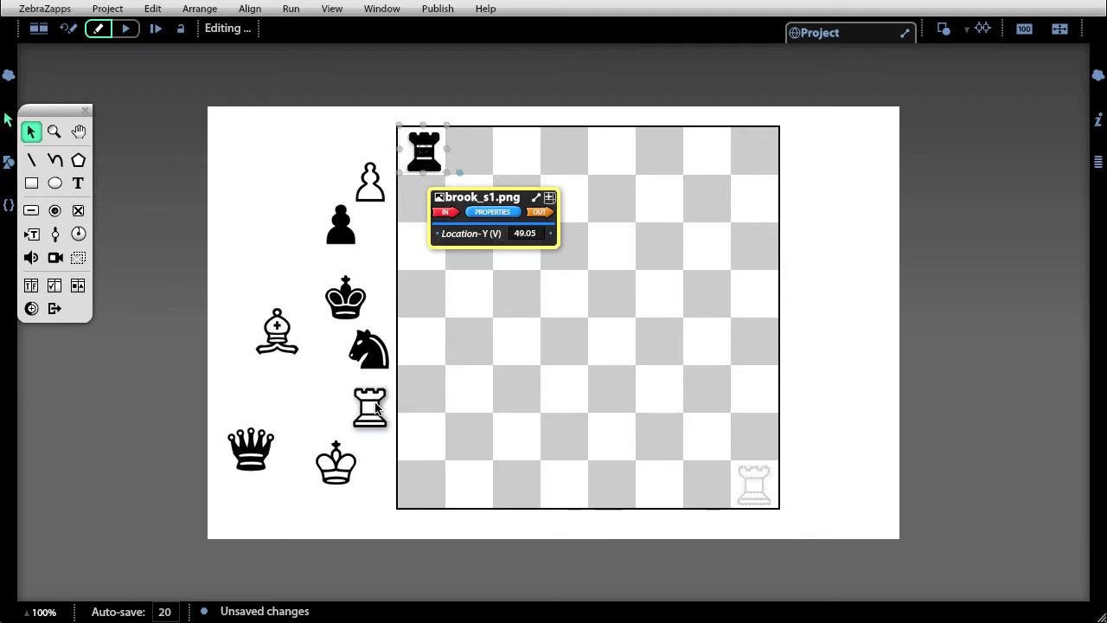
drag(375, 408, 760, 487)
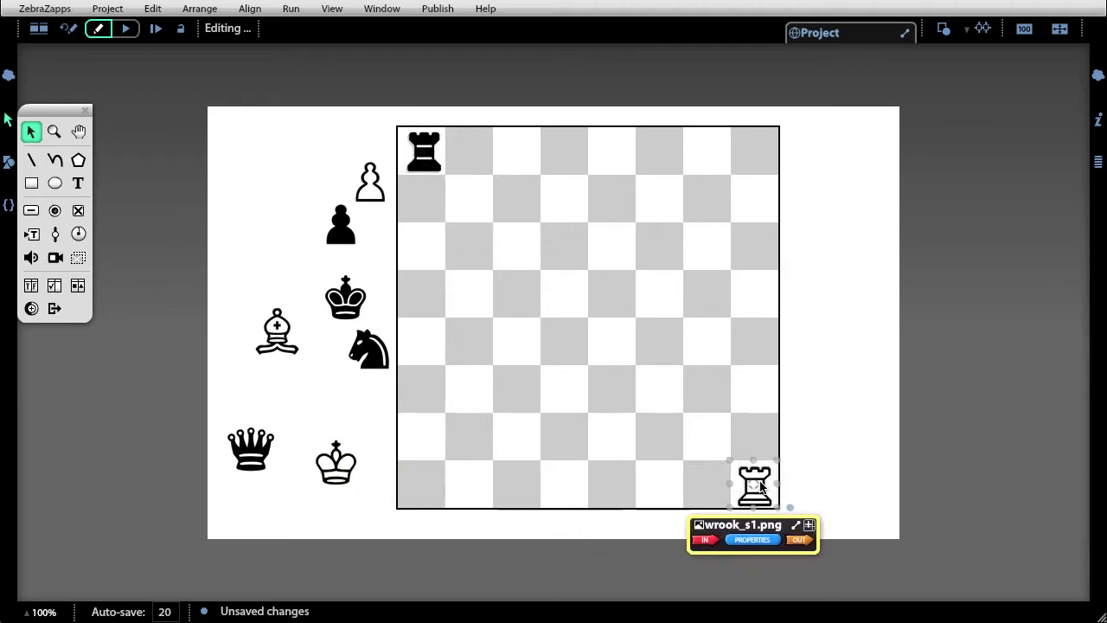
click(424, 151)
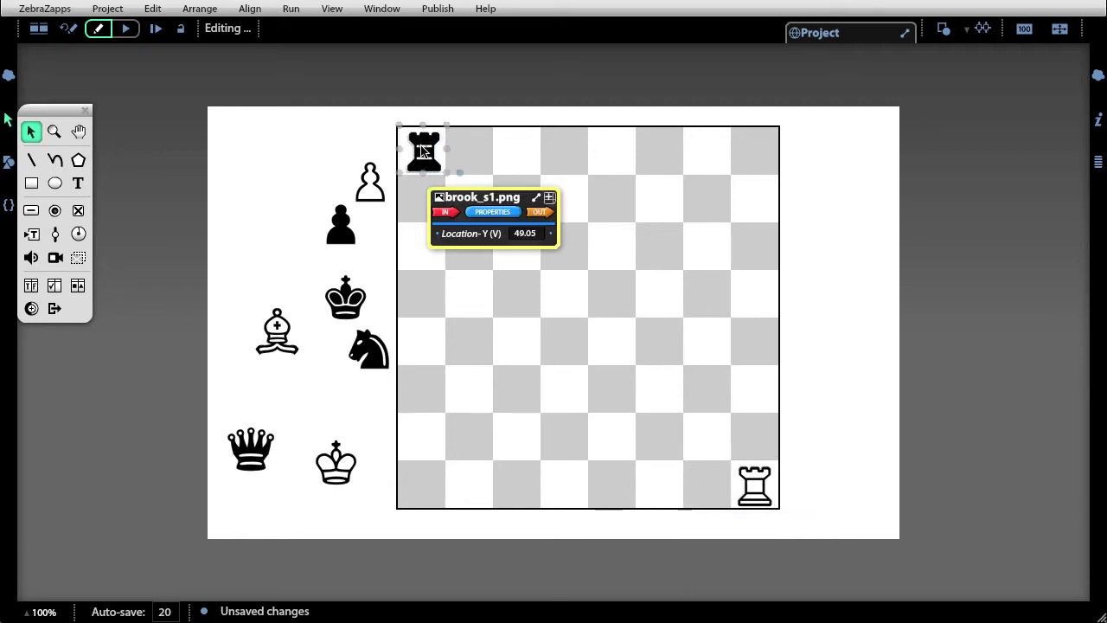
drag(422, 148, 422, 152)
click(313, 159)
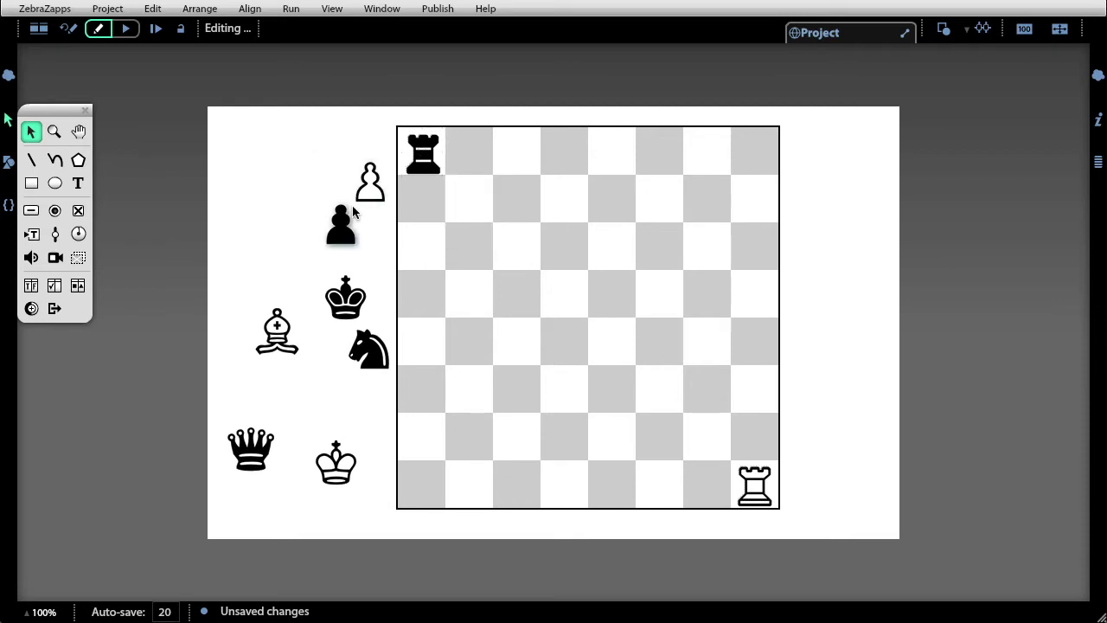
Place the white pawn on square d7, the black pawn on e6, the black king on c5 and the white bishop on b3.
drag(365, 206, 564, 214)
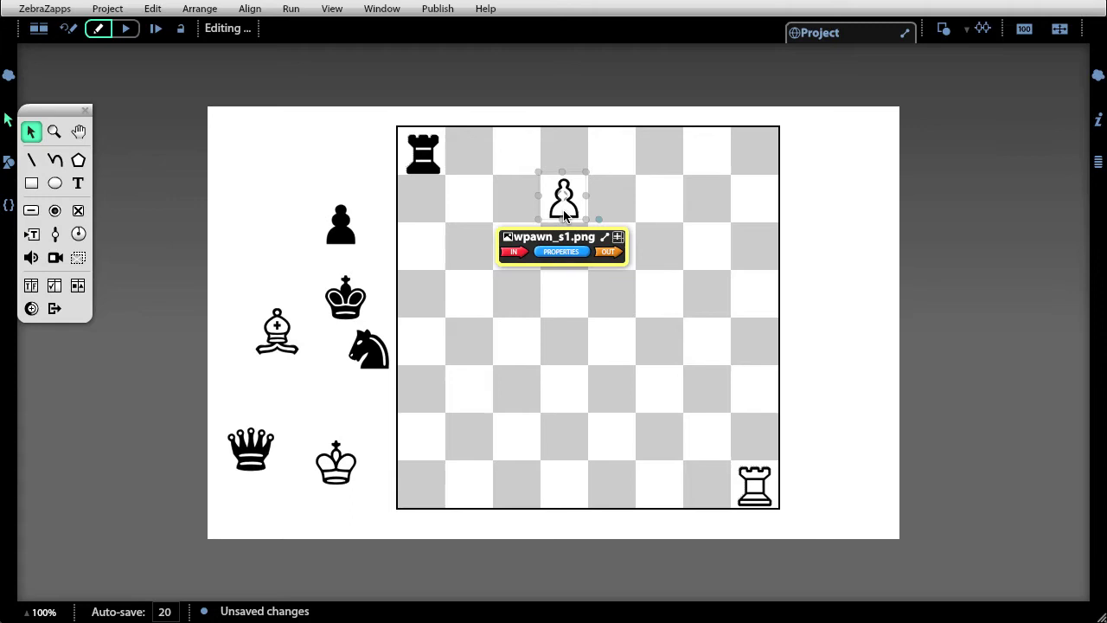
drag(343, 237, 622, 257)
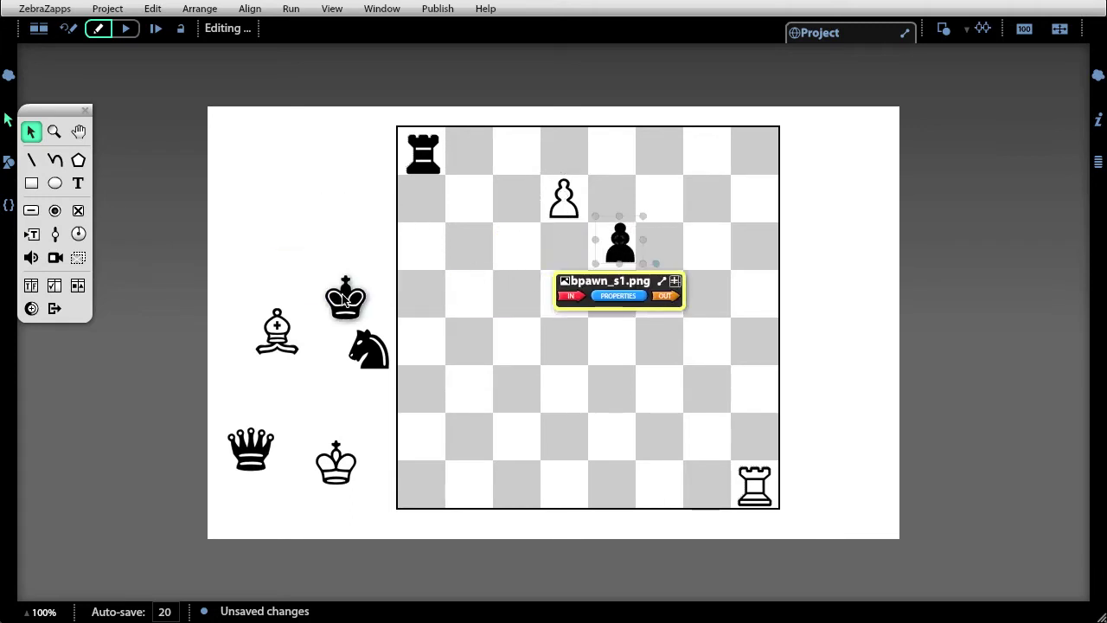
drag(346, 301, 515, 295)
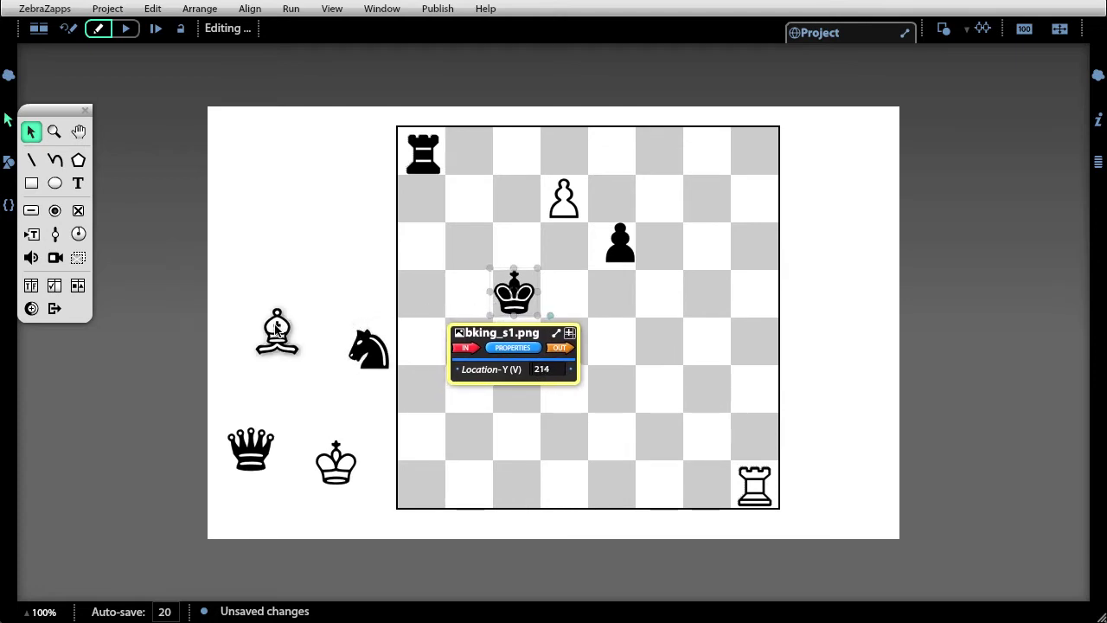
drag(277, 331, 474, 391)
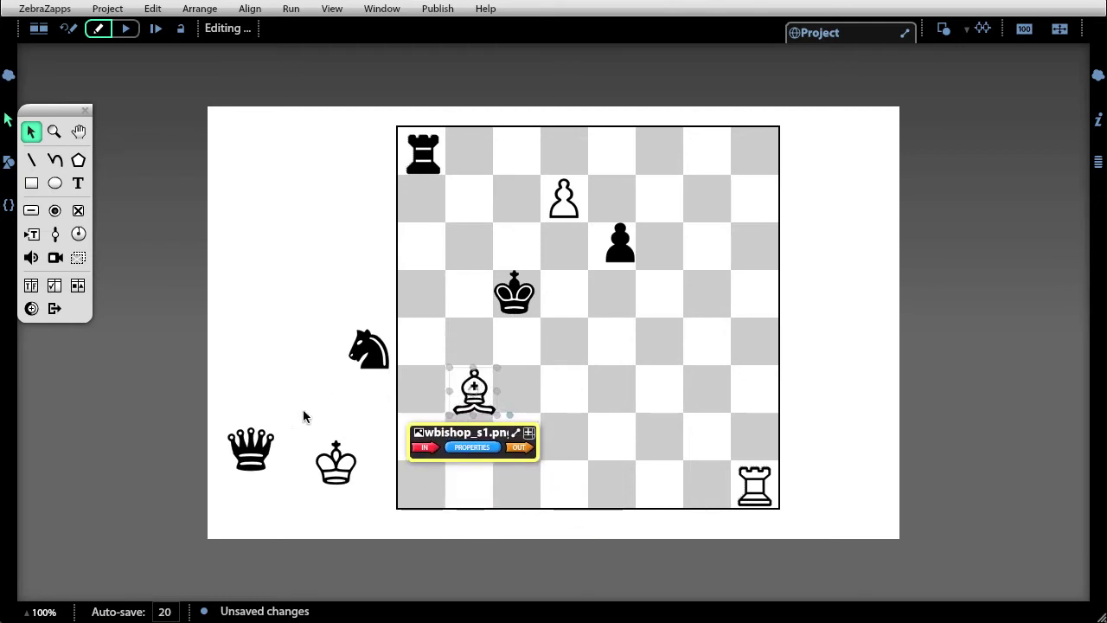
Place the black knight on square g4 and the white king on f2, leaving nothing selected.
click(371, 362)
drag(372, 363, 712, 353)
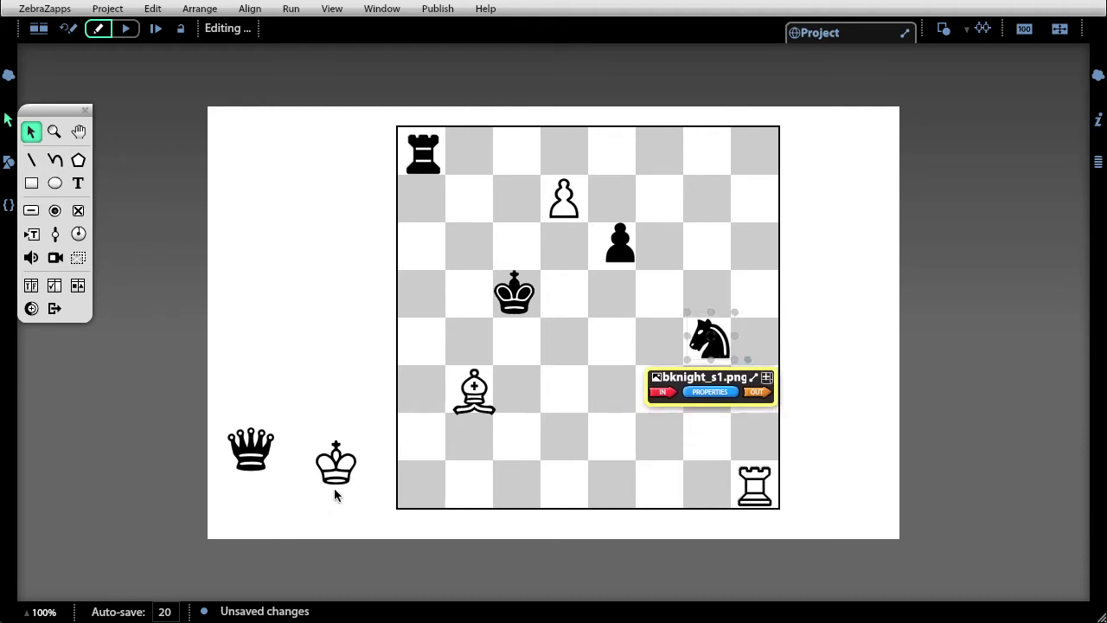
drag(336, 484, 655, 442)
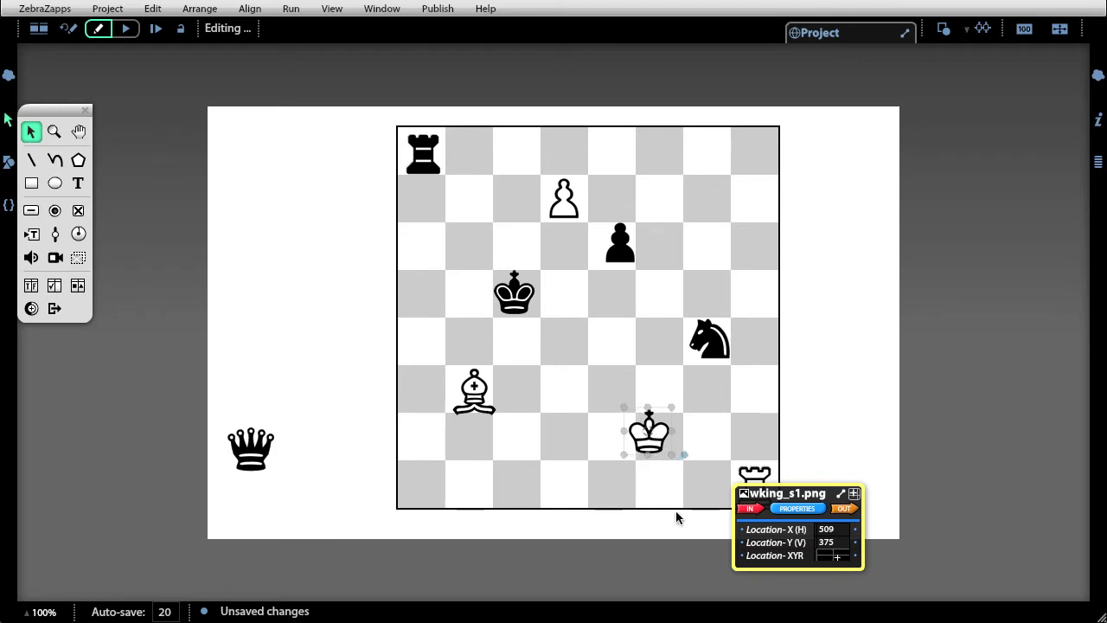
click(838, 441)
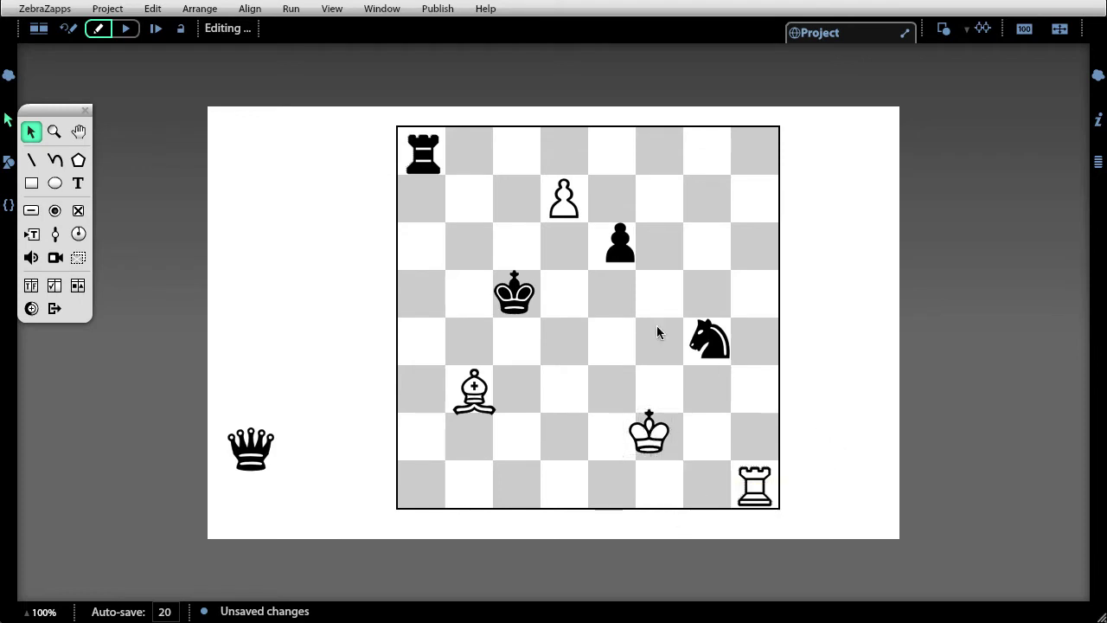
Distribute the centers of all eight chess pieces on the board horizontally, leaving out the black queen.
click(425, 167)
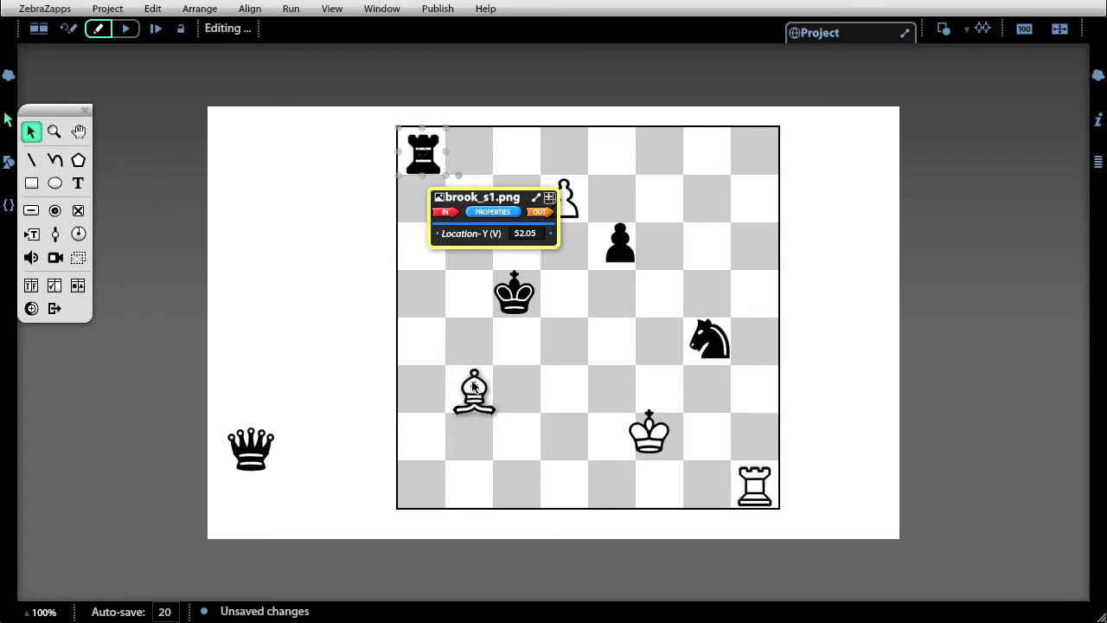
click(757, 474)
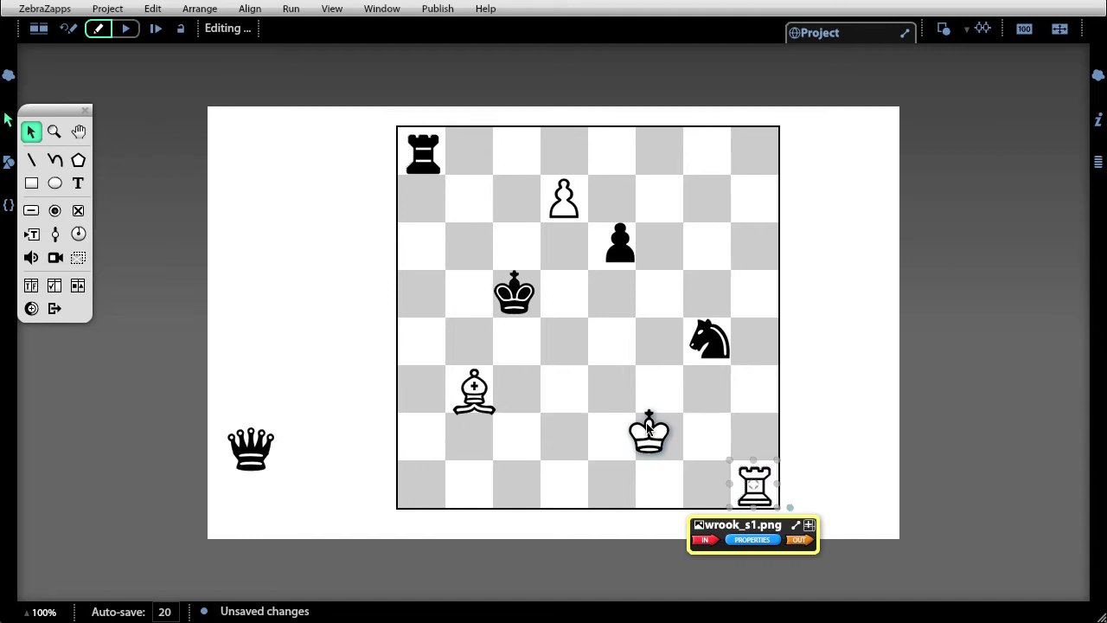
shift+click(648, 426)
shift+click(709, 342)
shift+click(617, 255)
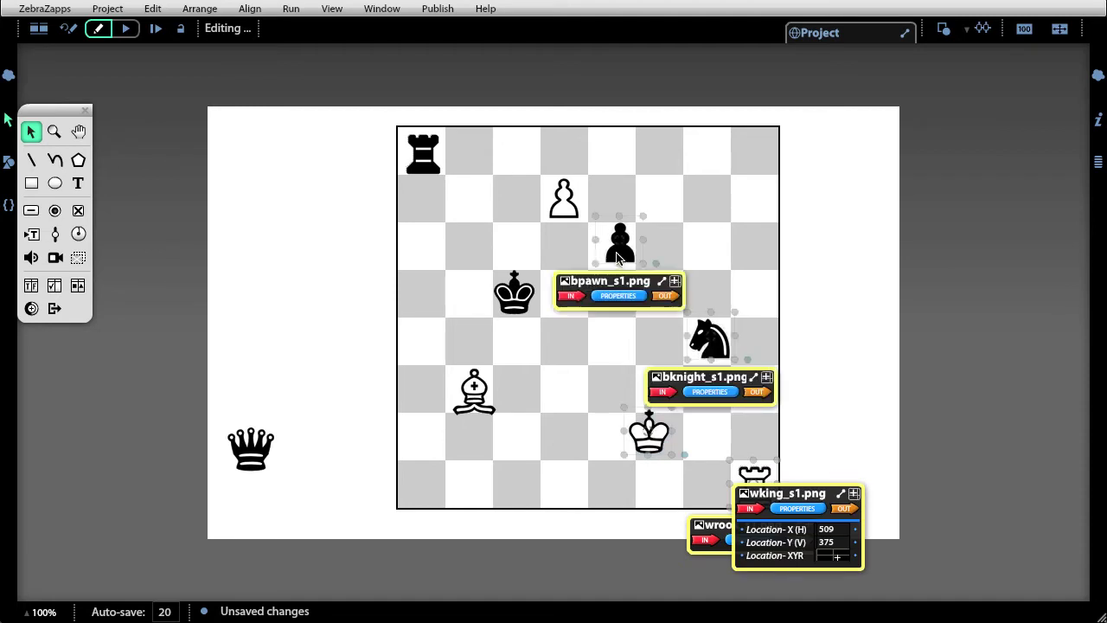
shift+click(564, 199)
shift+click(514, 294)
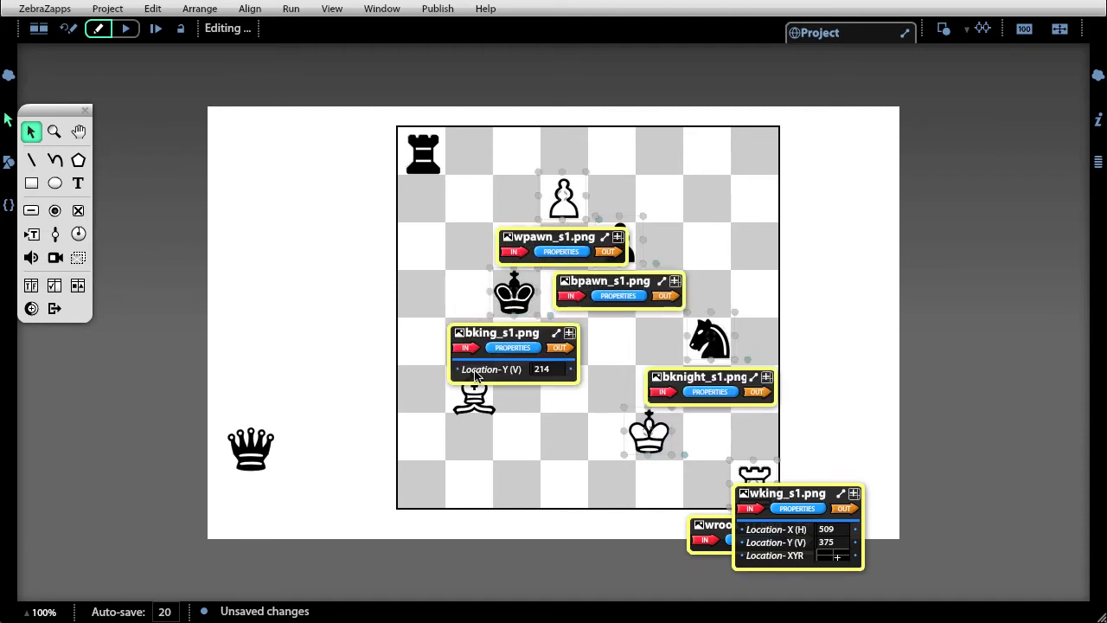
shift+click(476, 399)
shift+click(429, 160)
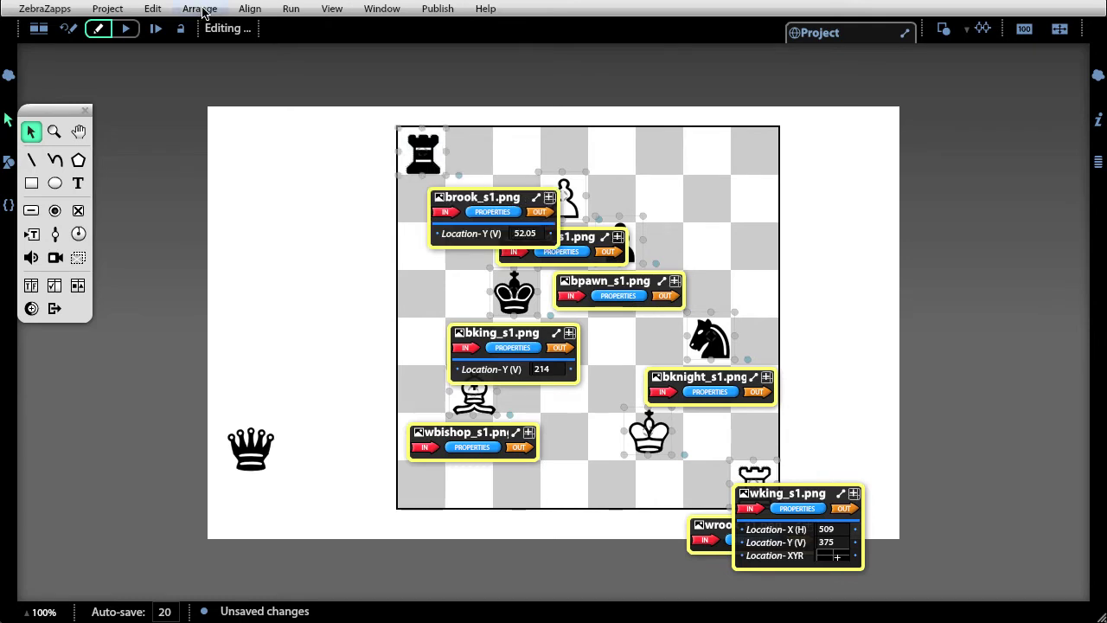
click(248, 11)
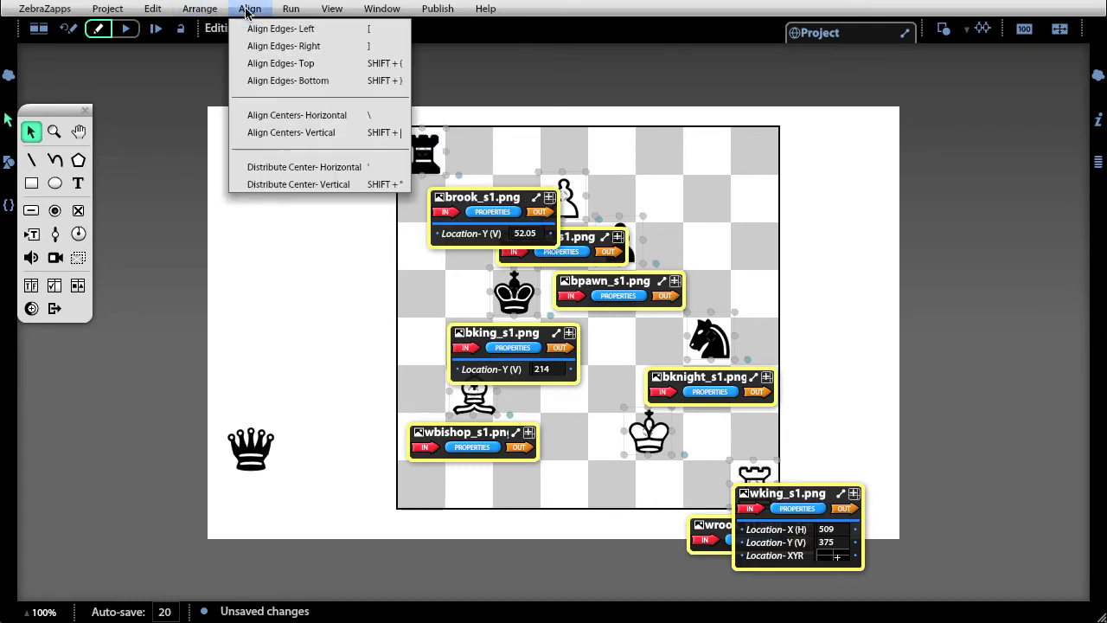
click(275, 168)
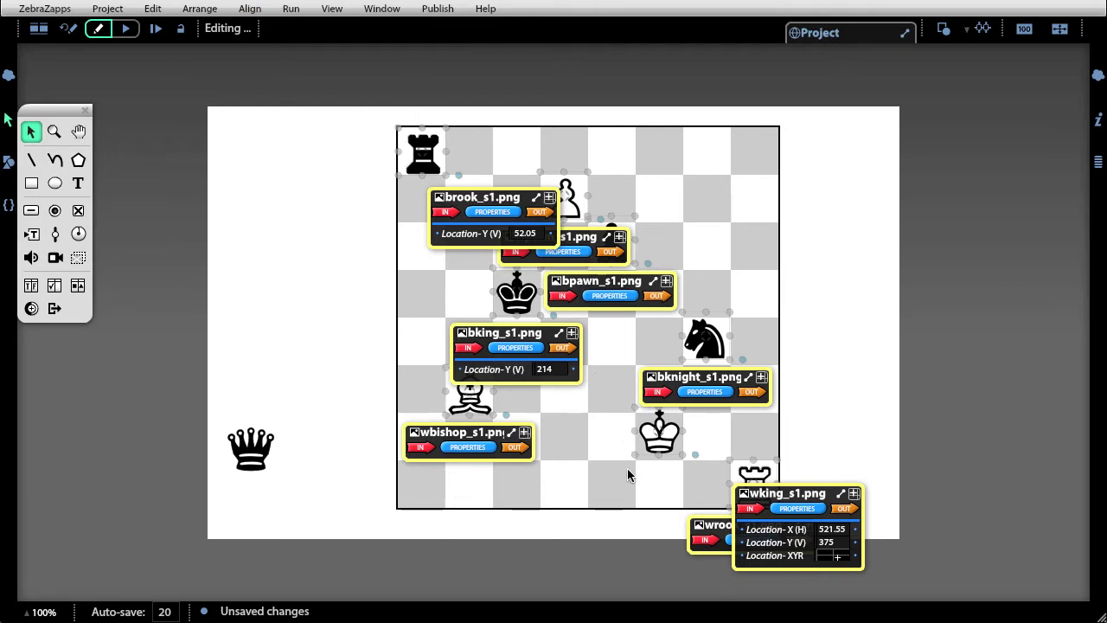
Distribute the centers of the eight selected chess pieces vertically and clear the selection.
click(249, 9)
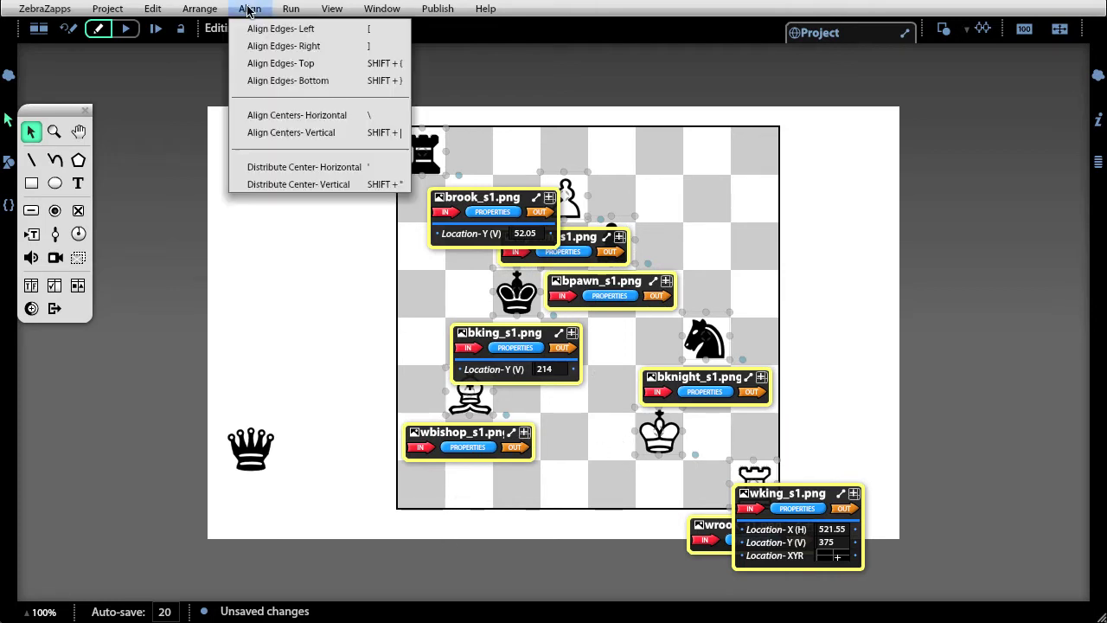
click(276, 185)
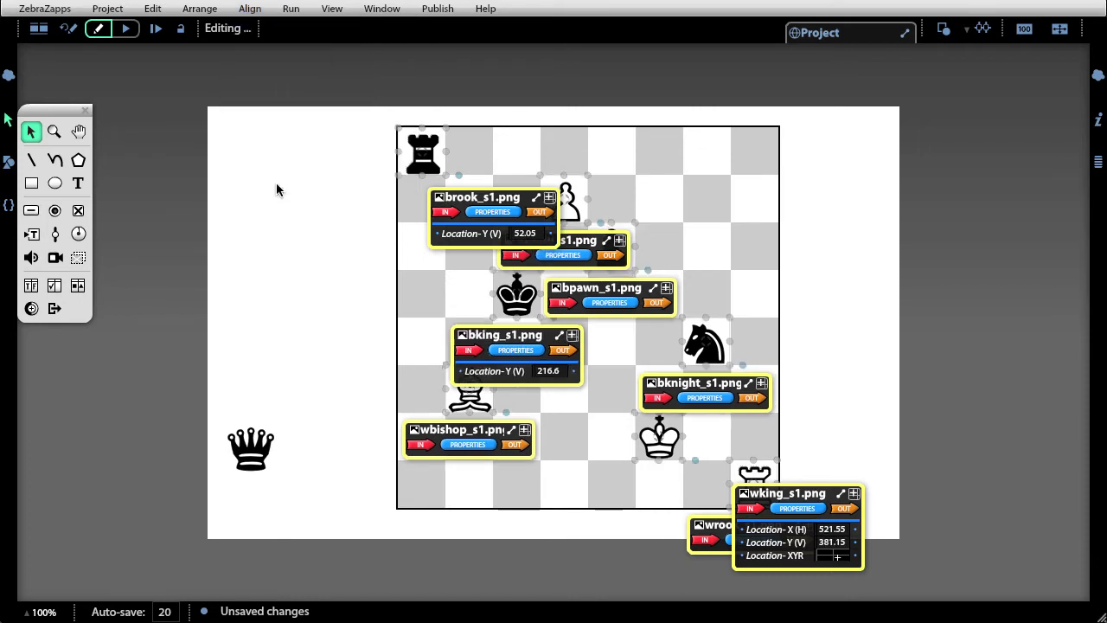
click(254, 250)
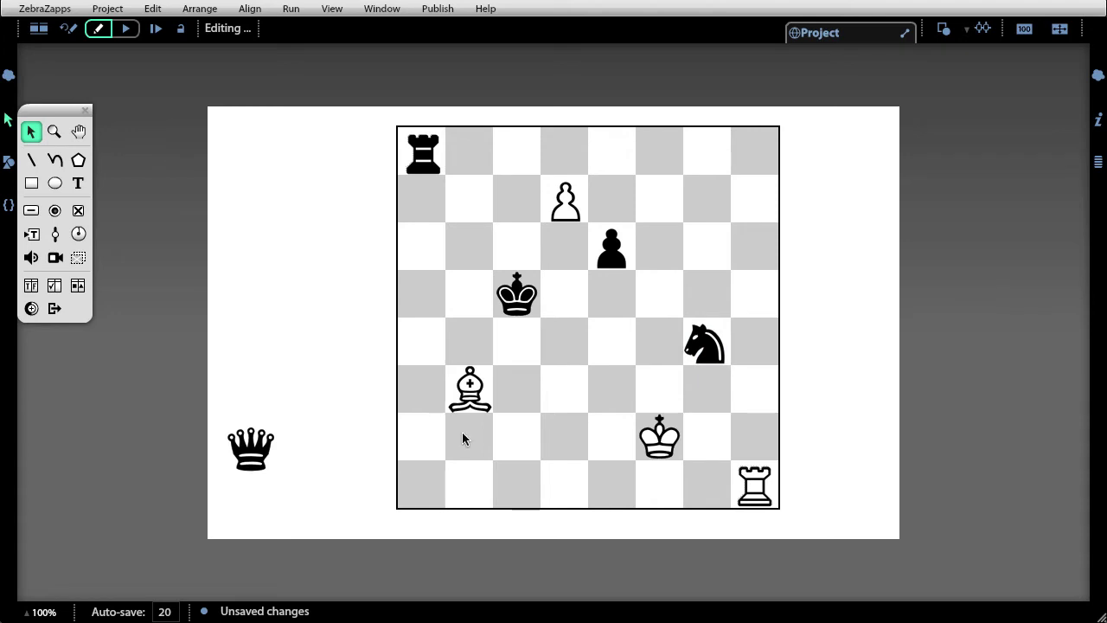
Move the black queen roughly onto square f8 and link its Location-X to the white king's Location-X.
drag(254, 472, 654, 161)
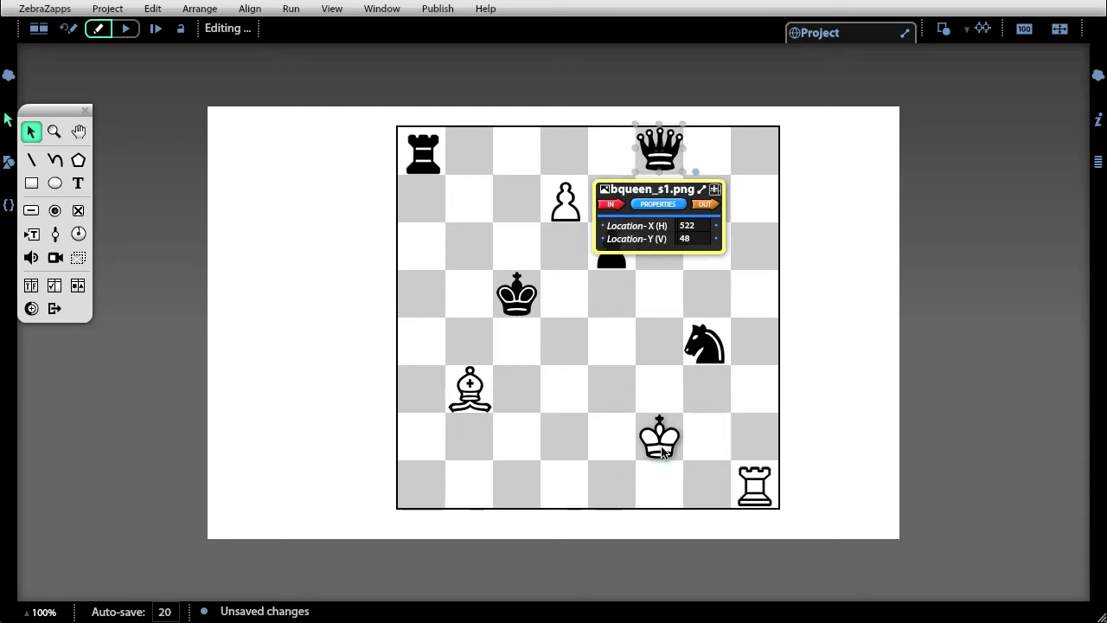
drag(668, 147, 663, 137)
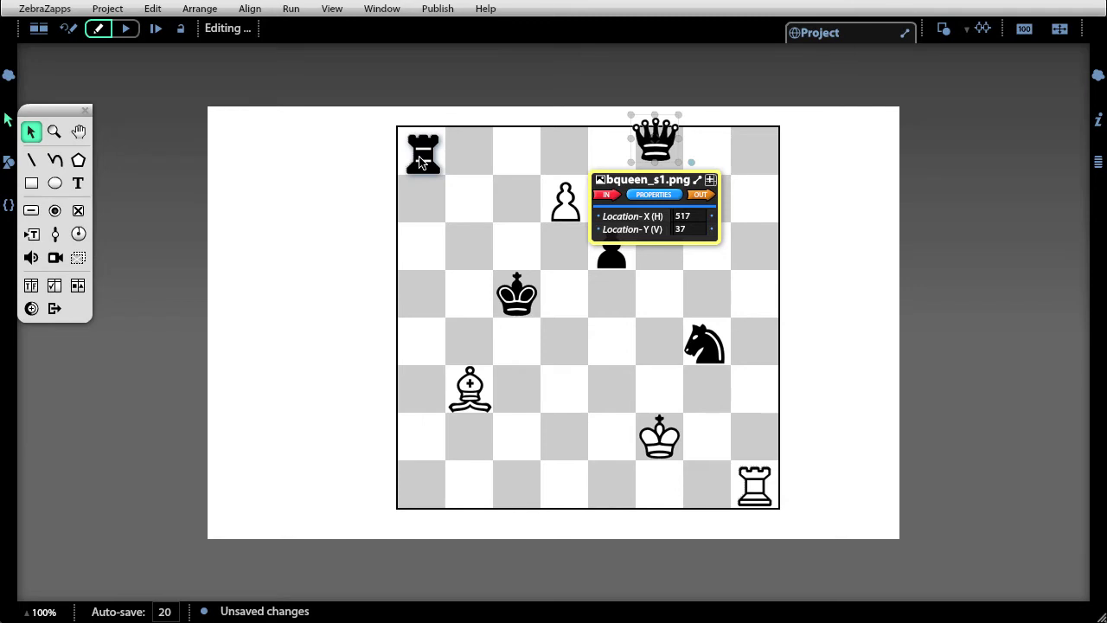
click(659, 450)
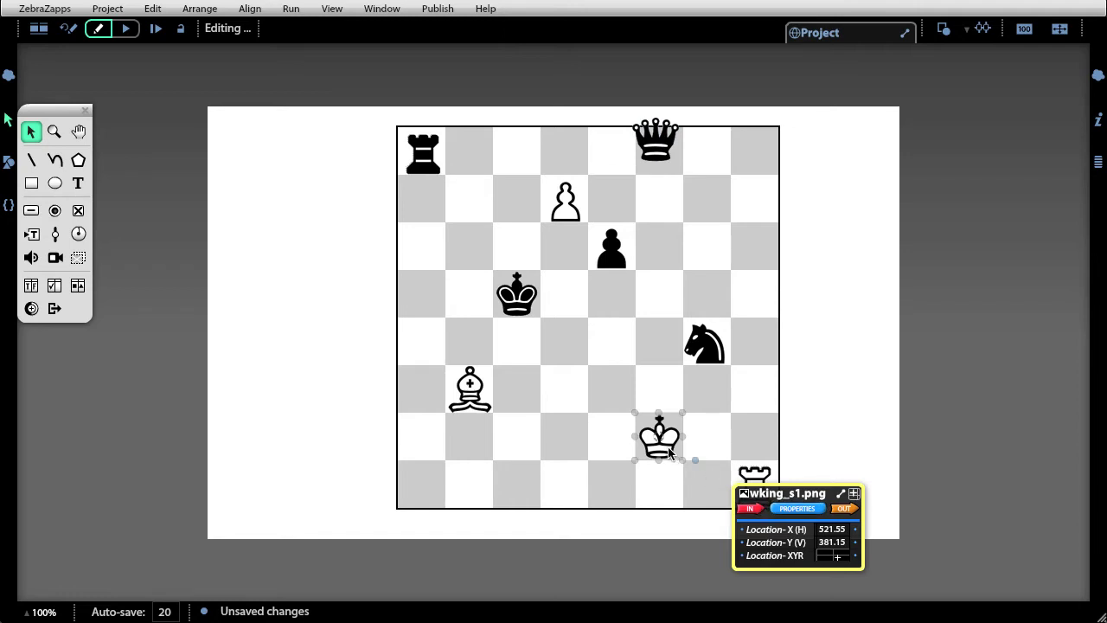
click(790, 506)
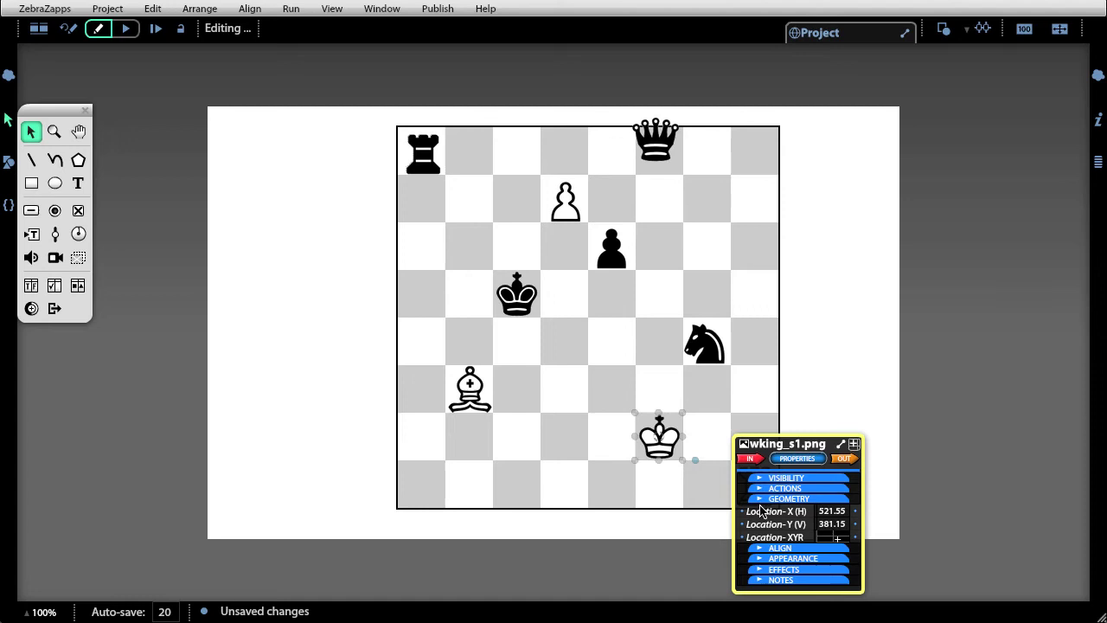
mouse_move(746, 516)
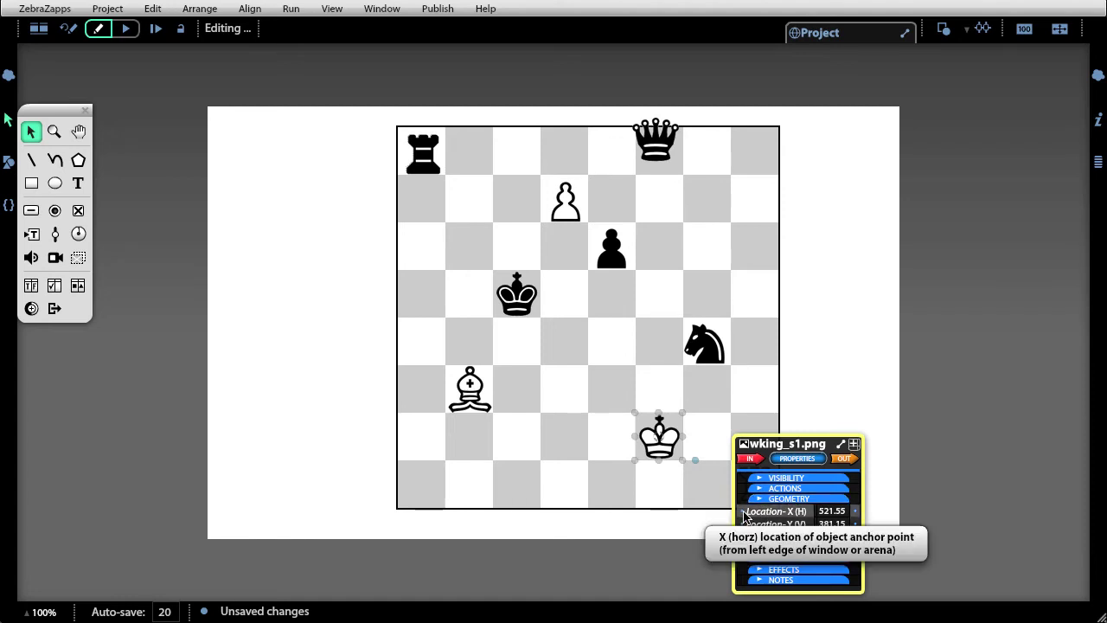
drag(742, 512, 616, 220)
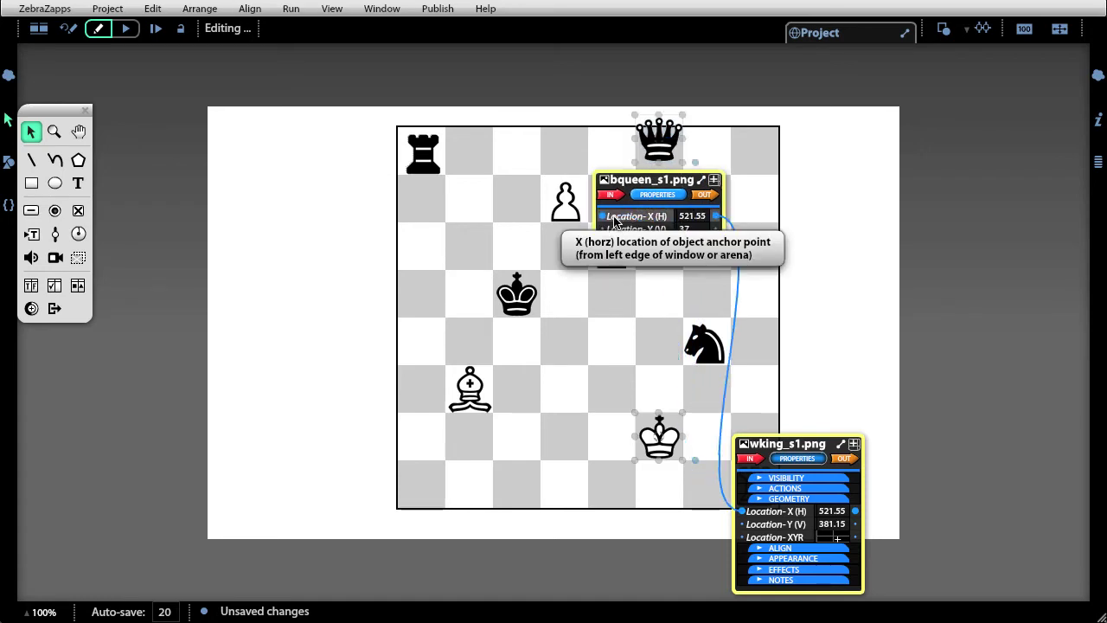
click(822, 196)
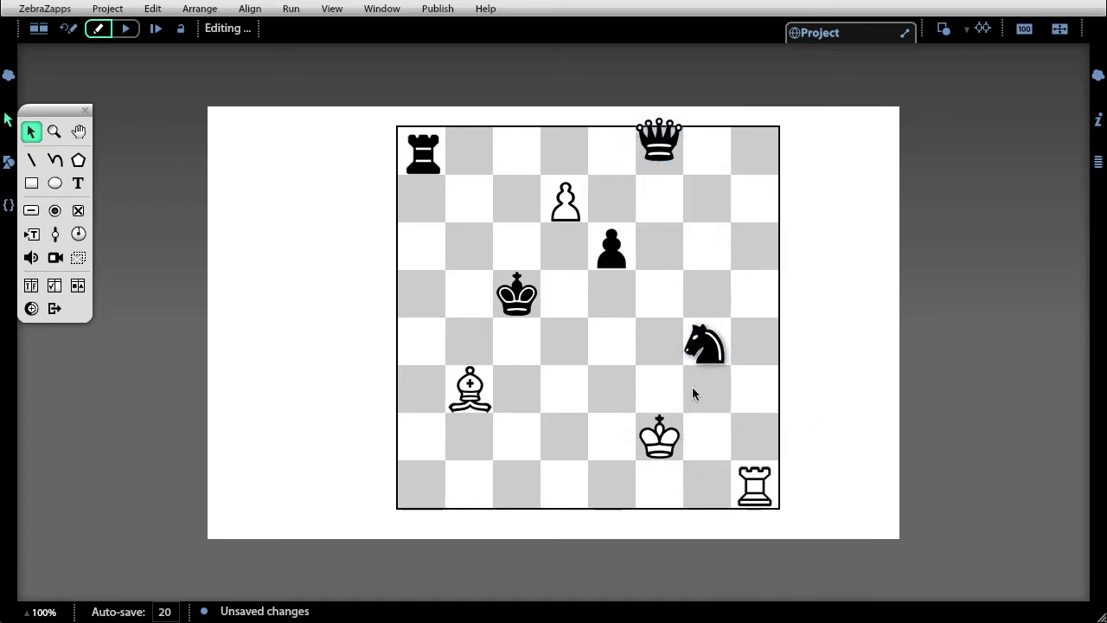
click(663, 154)
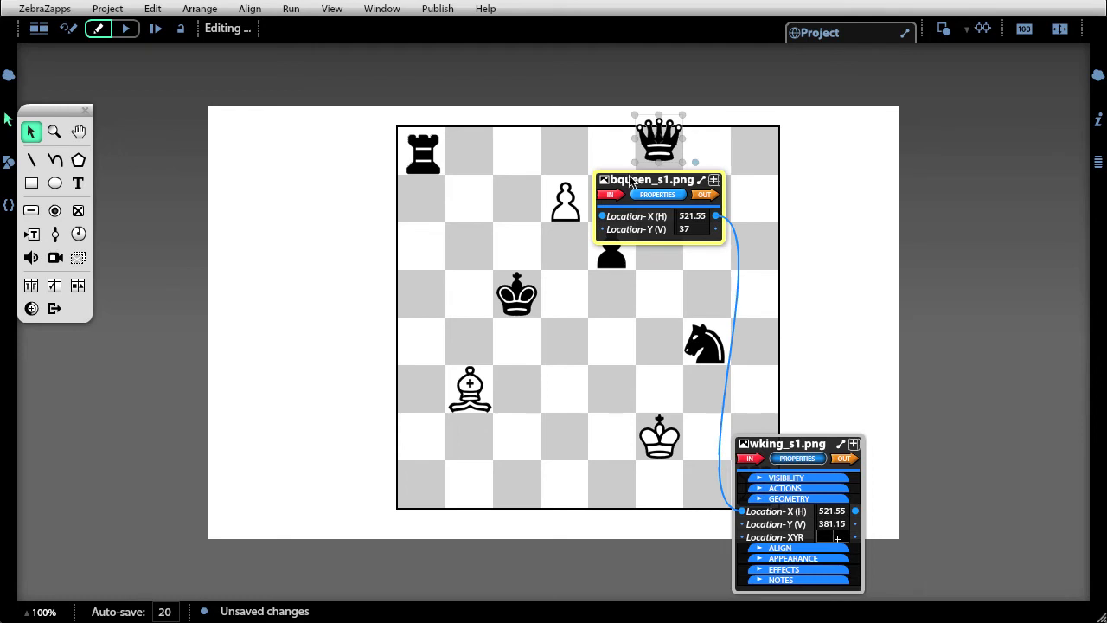
click(378, 235)
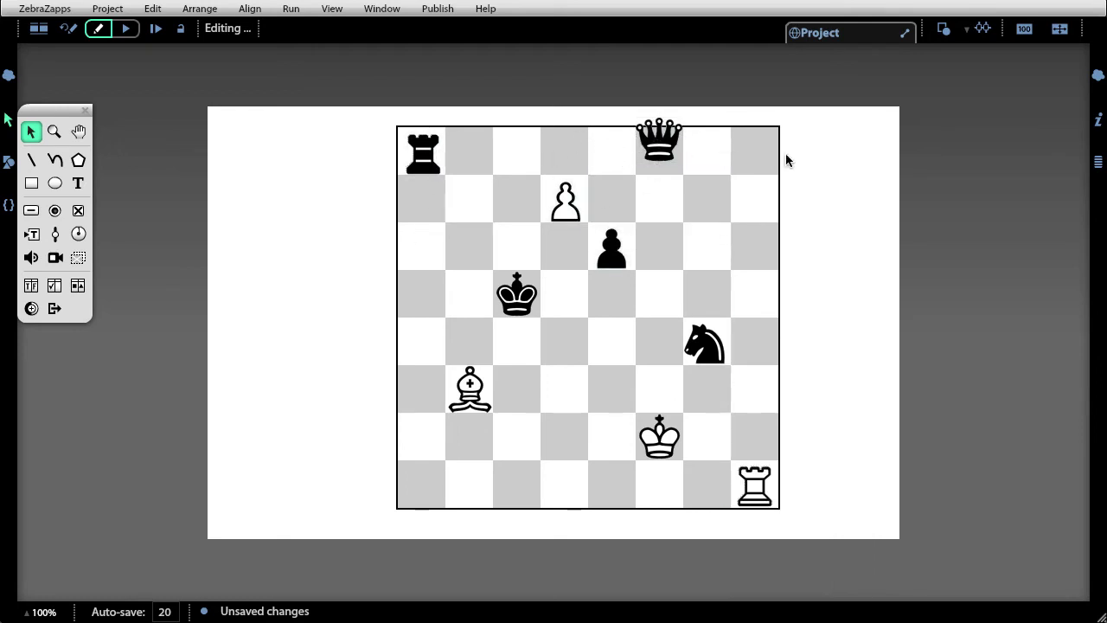
Link the black rook's Location-Y to the black queen's Location-Y and review the queen's connections.
click(423, 163)
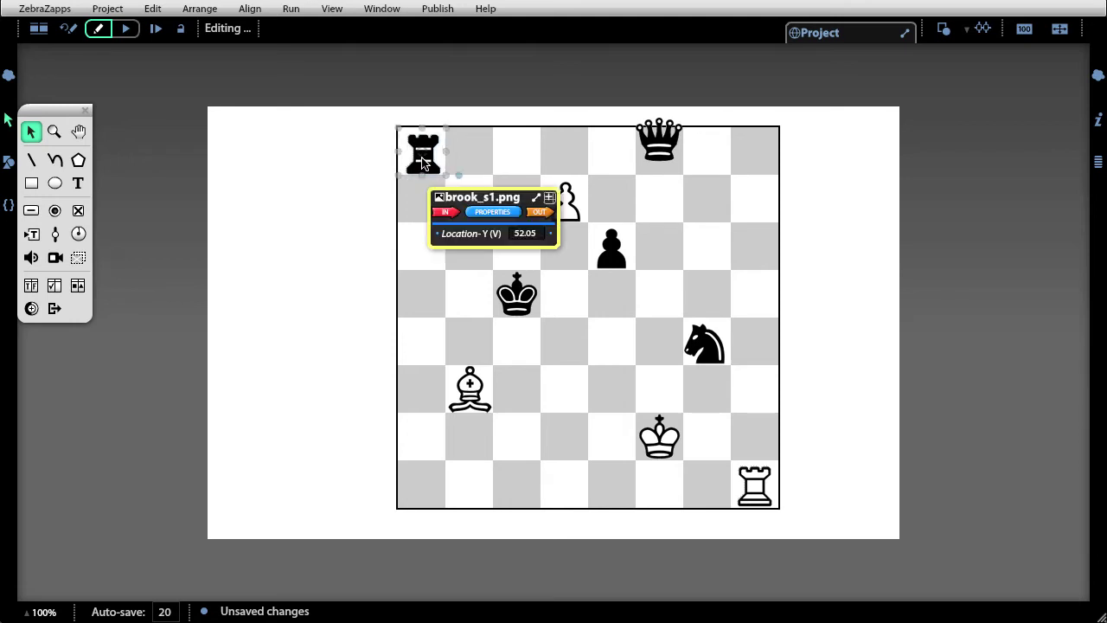
click(490, 212)
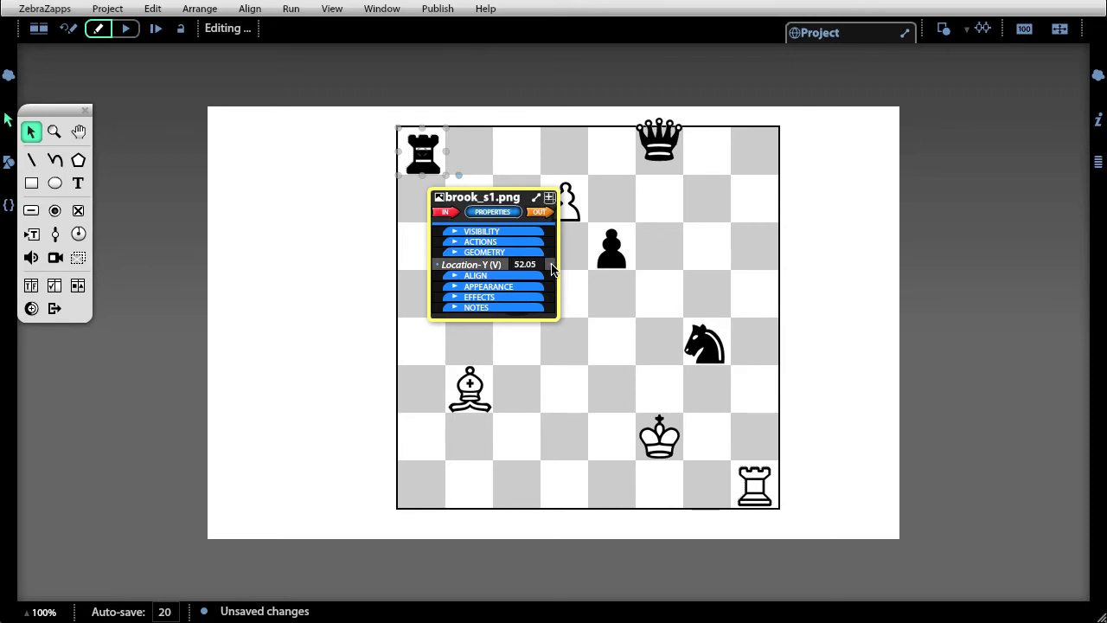
drag(552, 264, 636, 230)
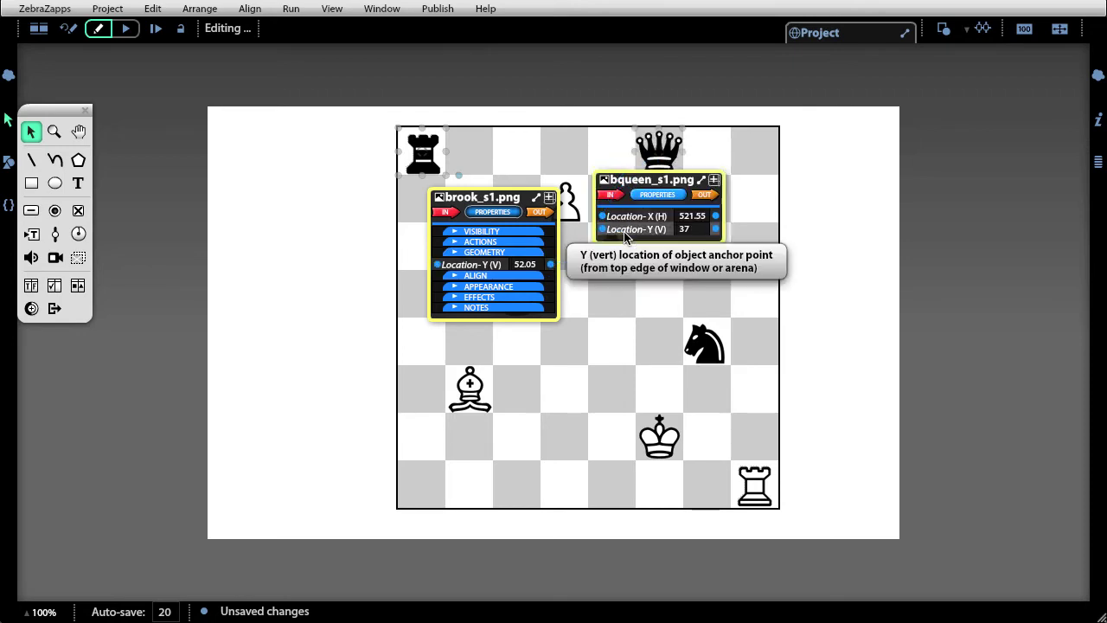
click(831, 194)
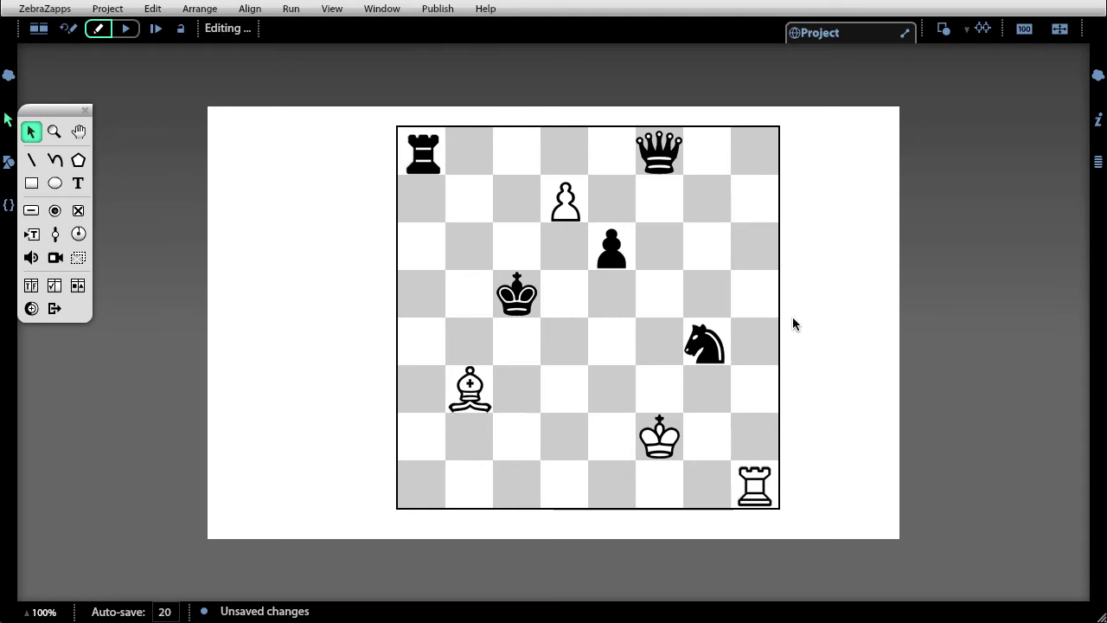
click(660, 159)
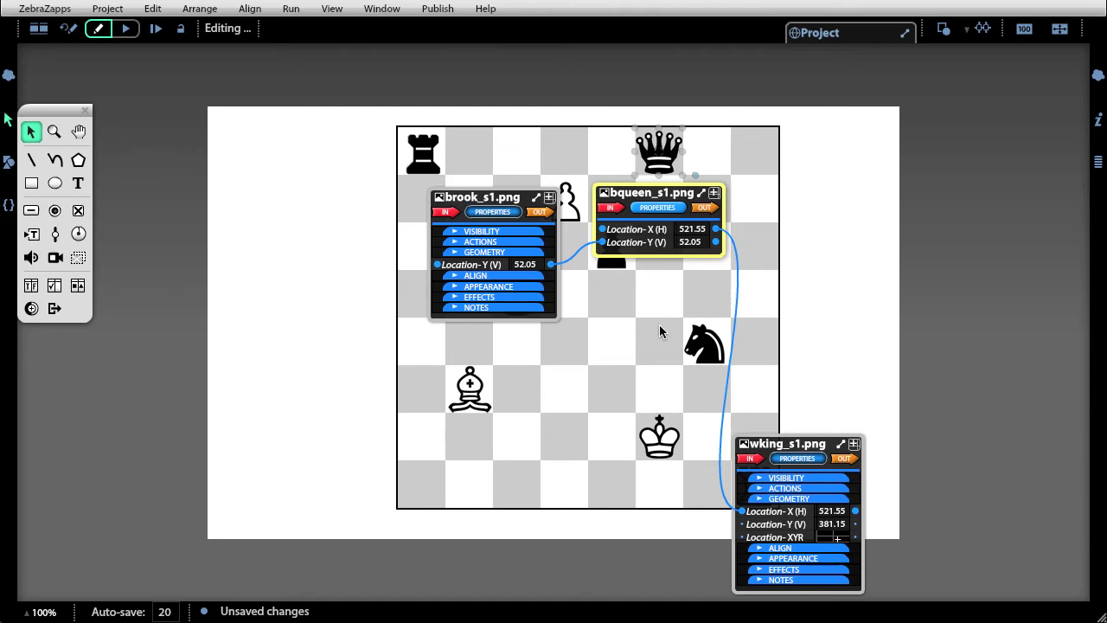
click(810, 251)
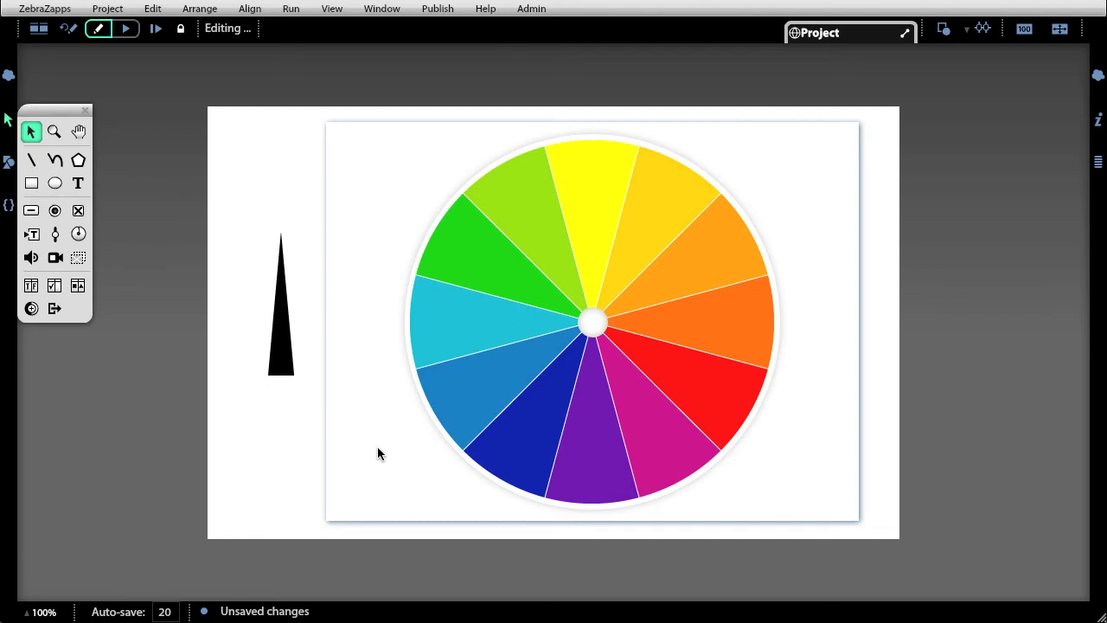
Move the pointer image onto the color wheel with its base at the hub, at about X 444, Y 168.
double_click(530, 334)
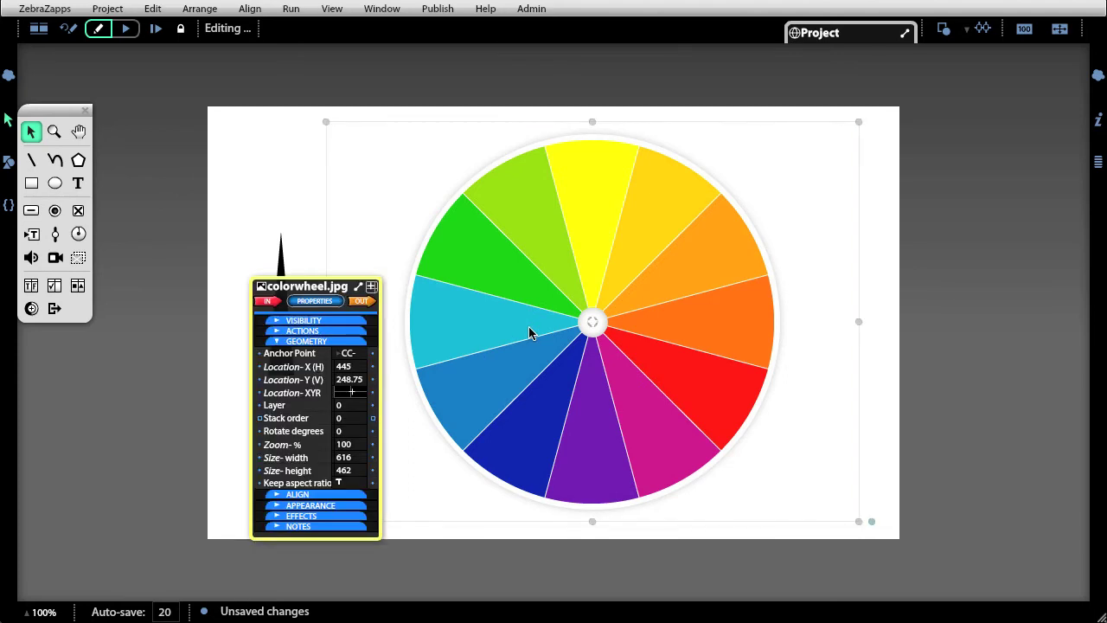
double_click(280, 258)
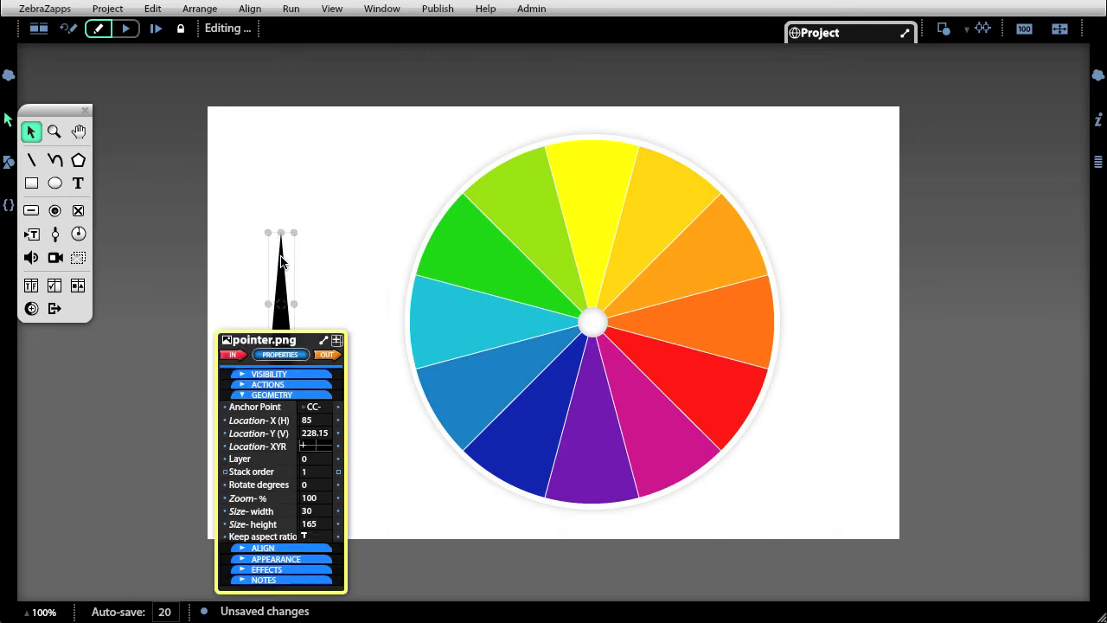
click(288, 179)
drag(285, 347, 591, 304)
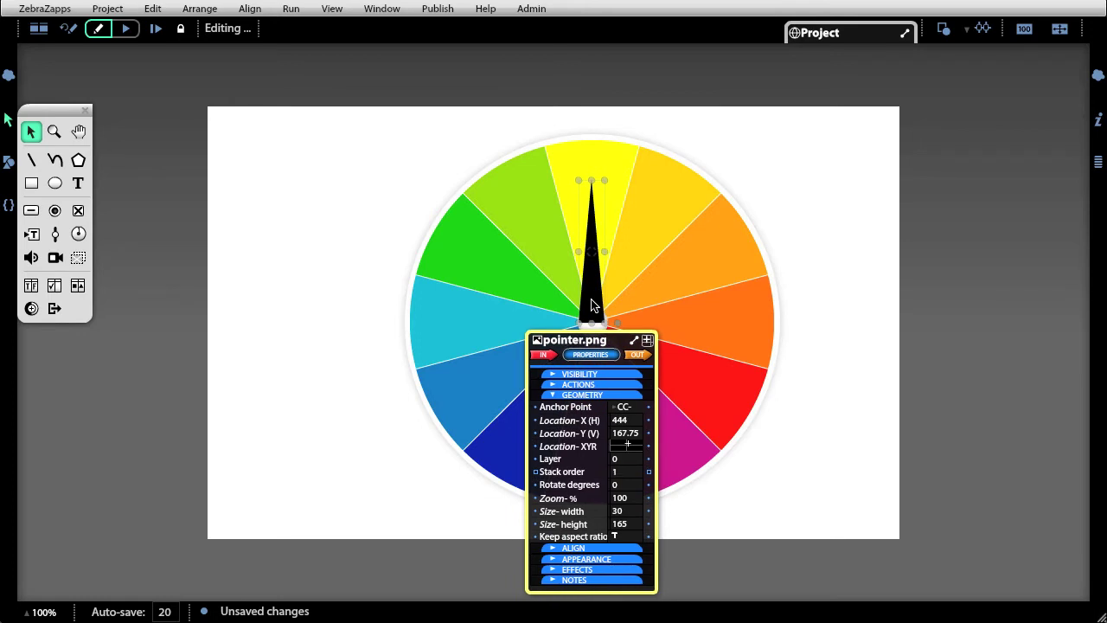
drag(649, 424, 689, 389)
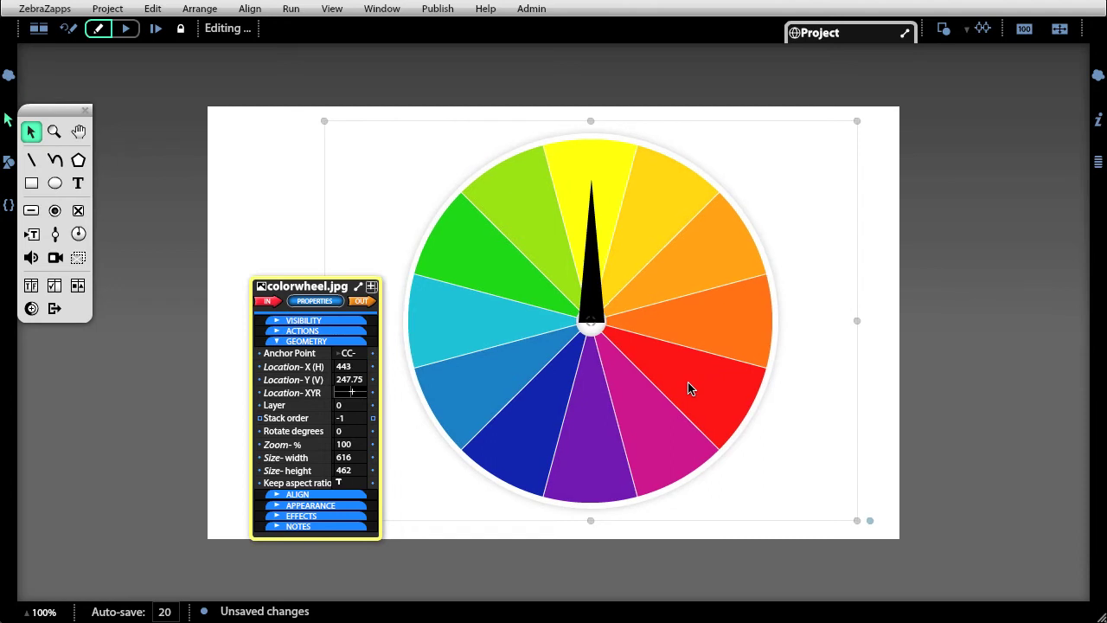
Link the pointer's Location-XYR to the color wheel's Location-XYR and move the wheel to about X 407, Y 257 to test the link.
click(601, 275)
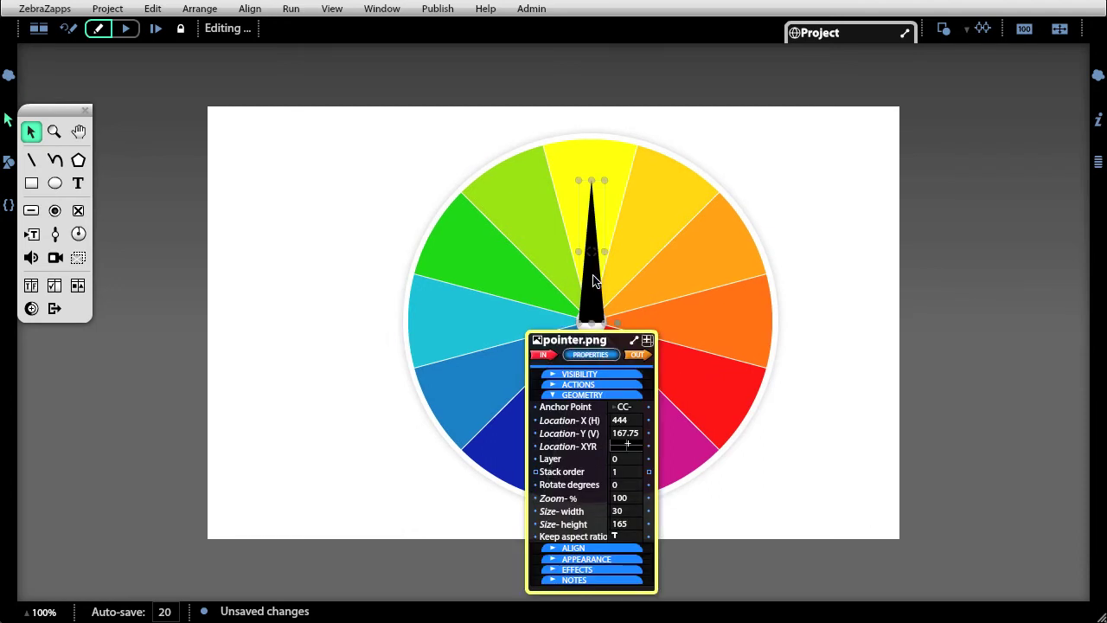
click(575, 395)
click(574, 397)
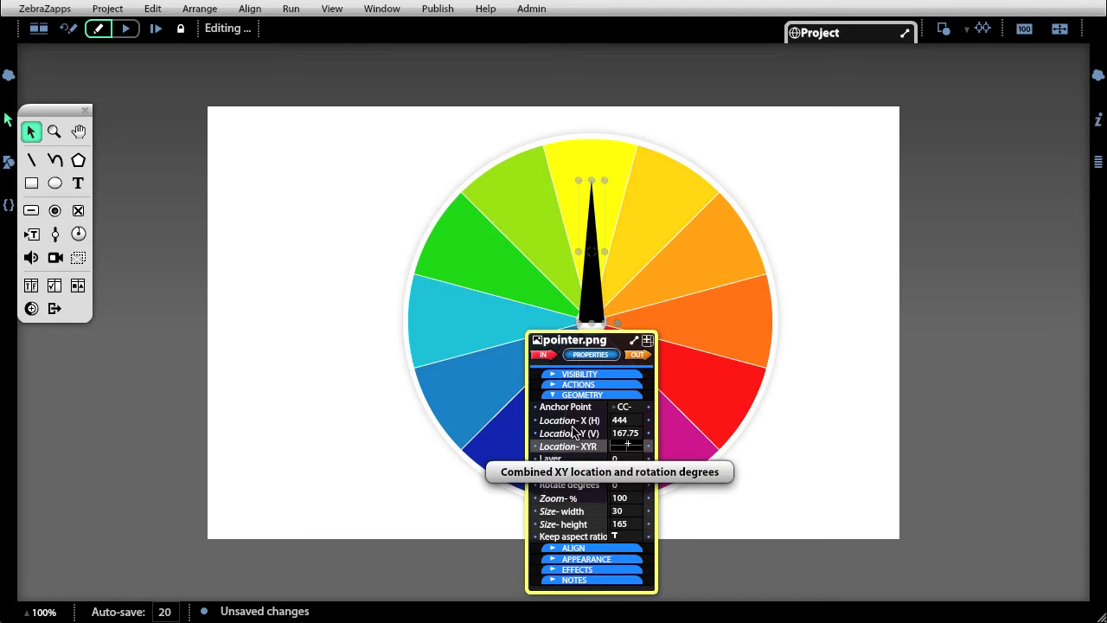
drag(614, 336, 795, 268)
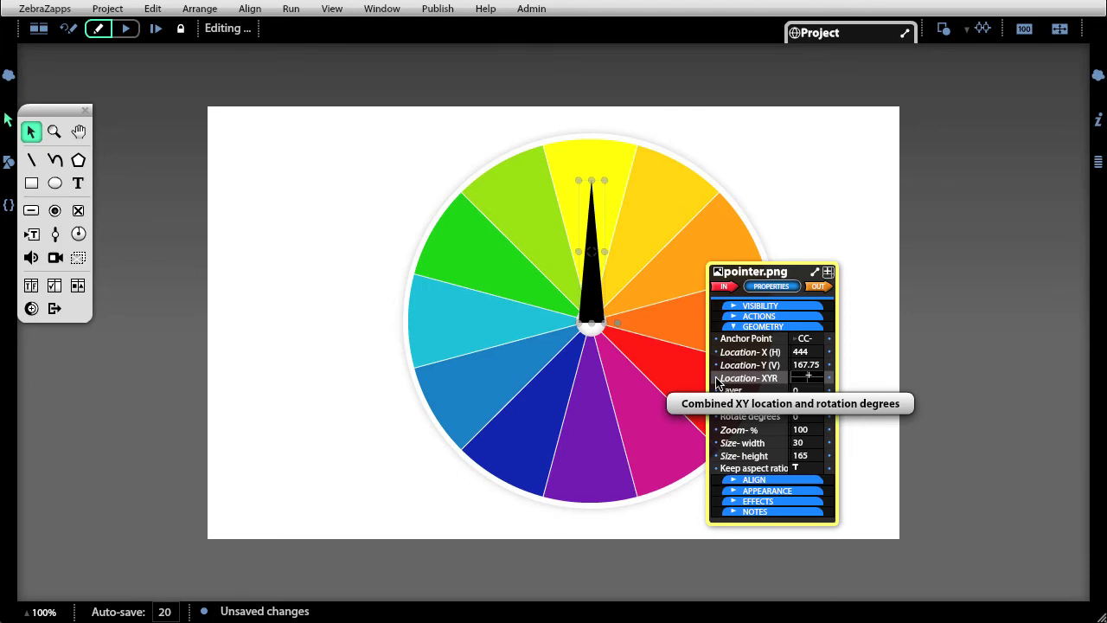
drag(717, 381, 372, 396)
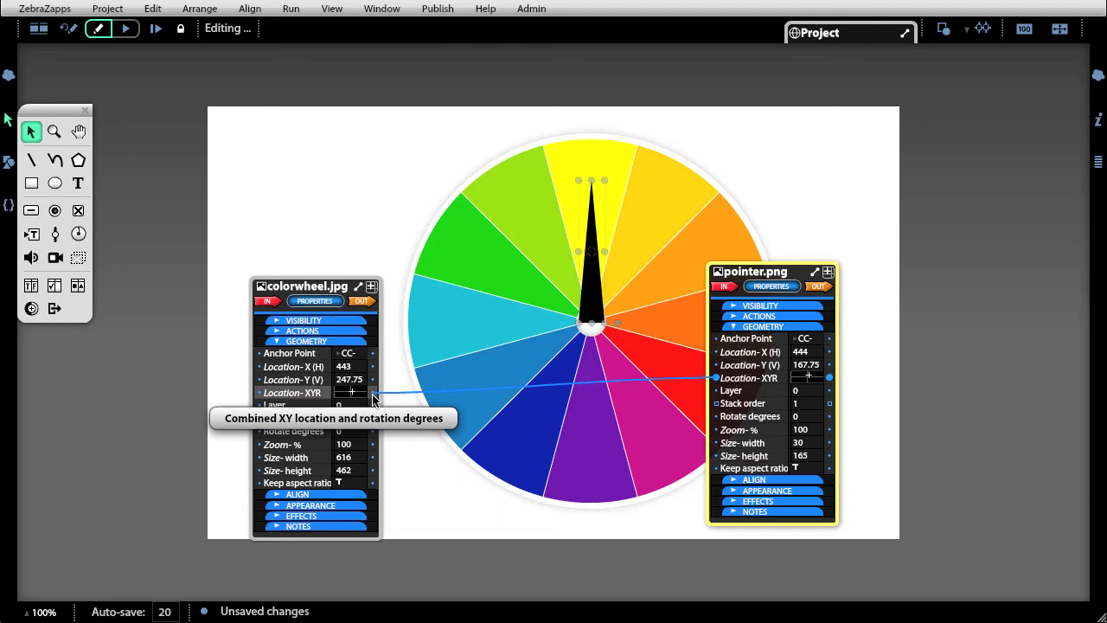
drag(373, 398, 373, 393)
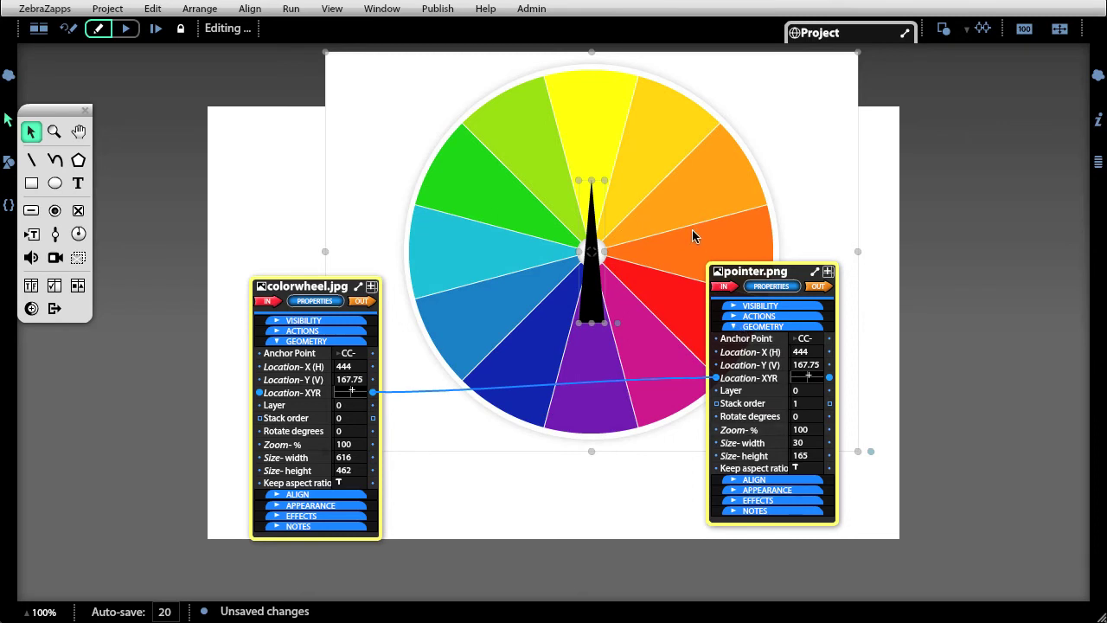
drag(687, 219, 654, 293)
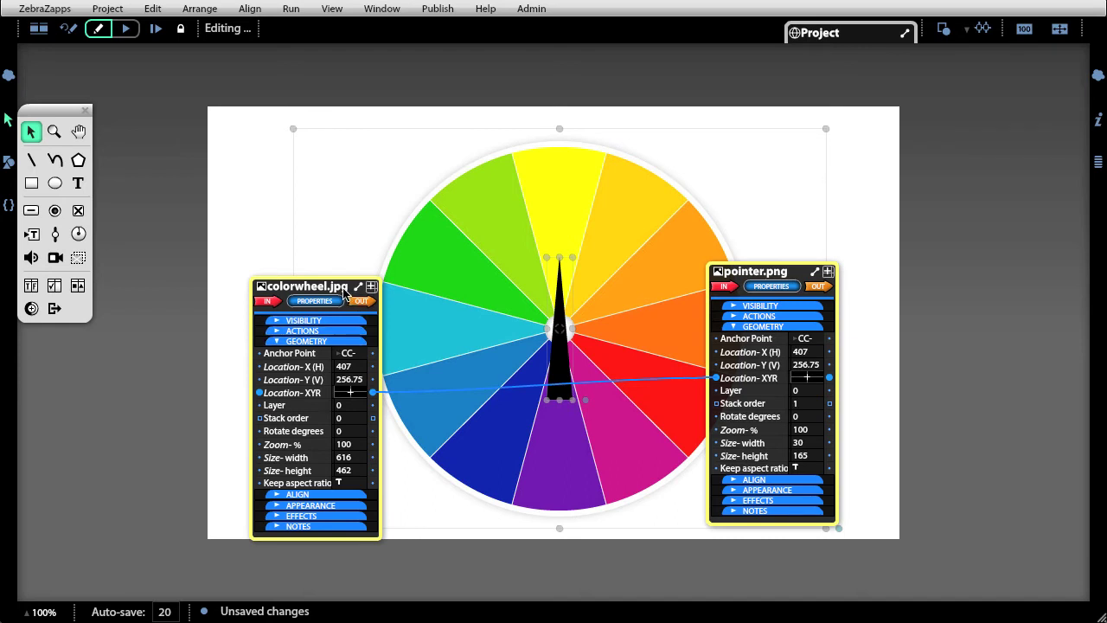
Set the pointer's anchor point to BC- bottom center and reposition the linked wheel and pointer at about X 425, Y 252.
drag(345, 294, 315, 260)
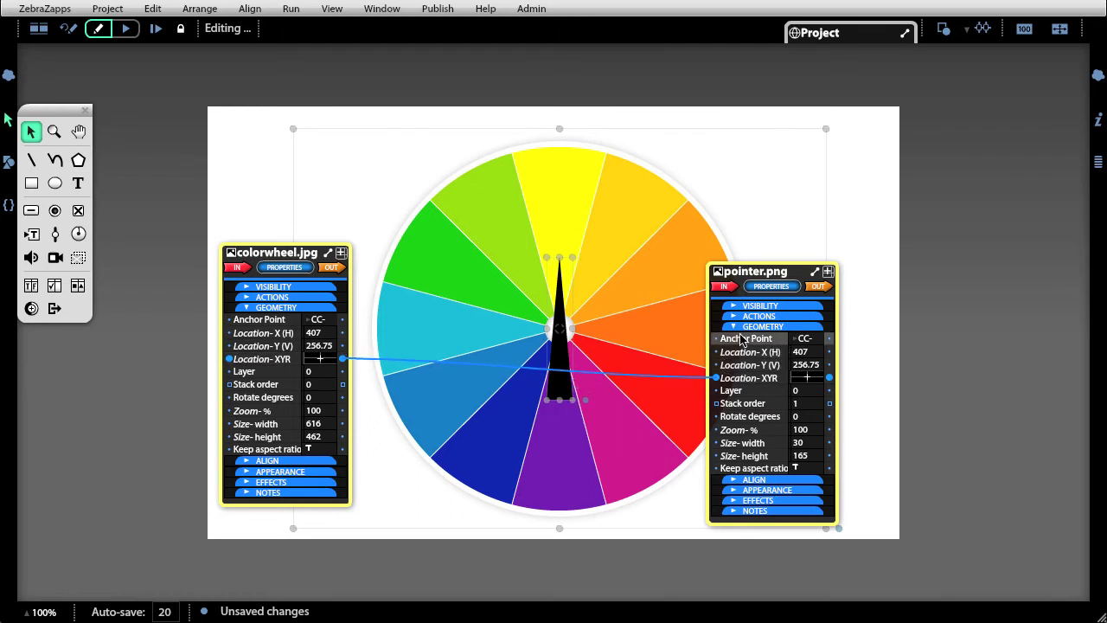
click(804, 340)
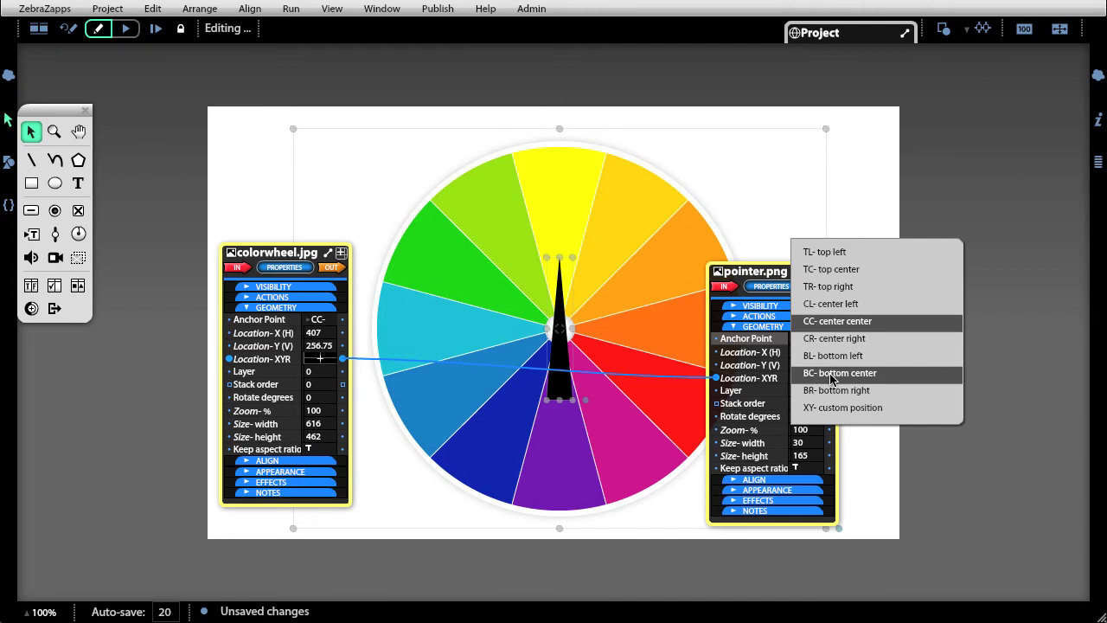
click(831, 378)
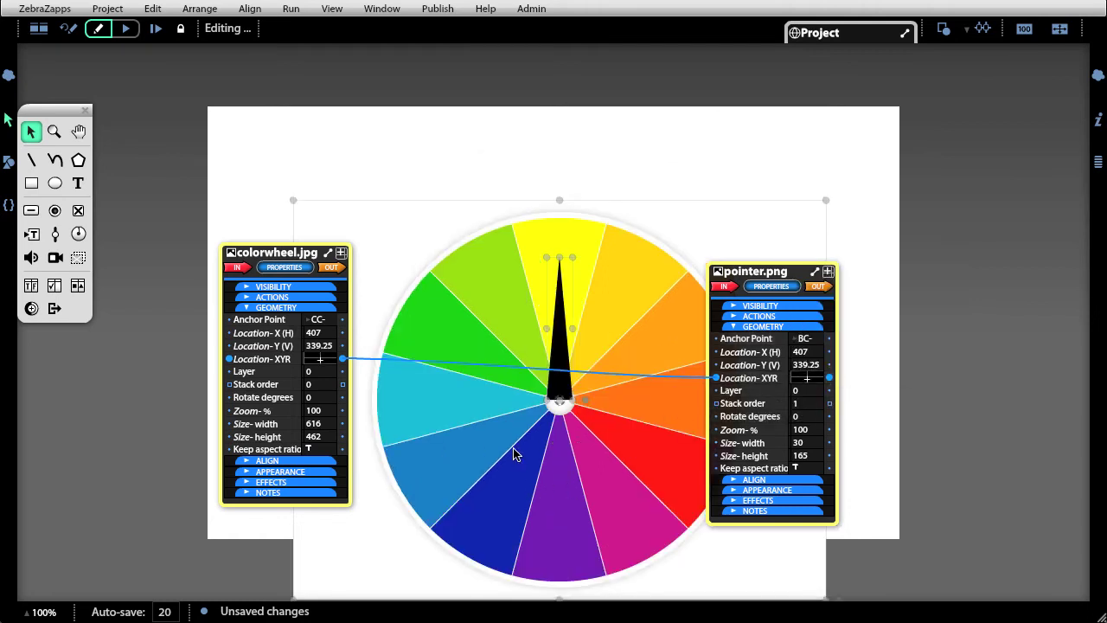
drag(577, 449, 580, 408)
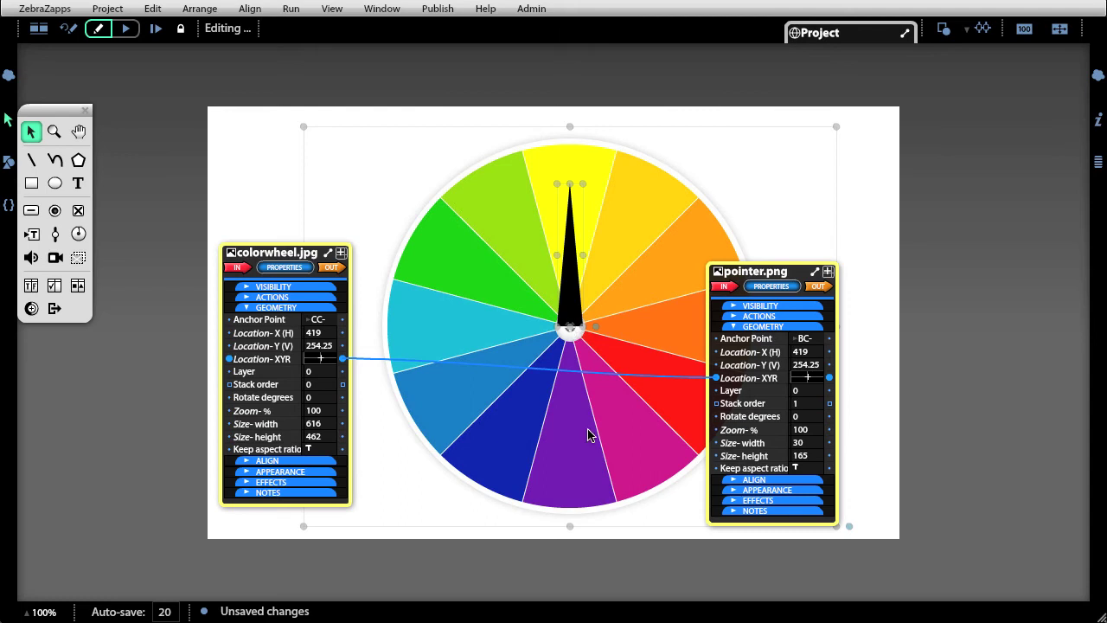
mouse_move(591, 434)
mouse_down()
mouse_move(539, 444)
mouse_move(642, 452)
mouse_move(603, 439)
mouse_up()
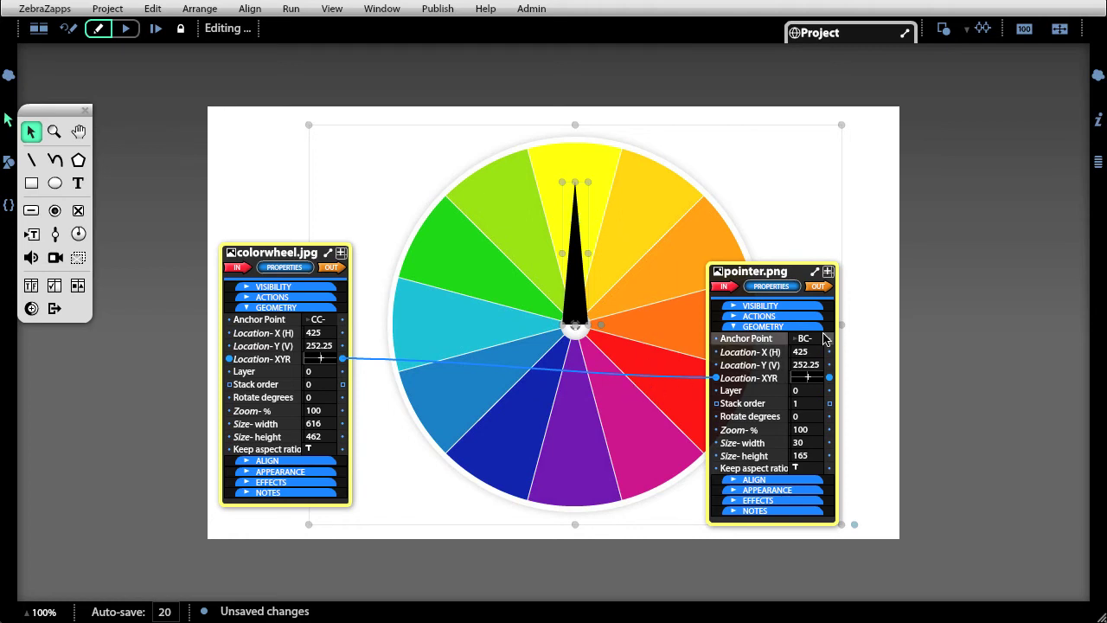
Set the pointer's Rotatable action to F and test-run the project, returning to editing with the pointer selected.
click(767, 317)
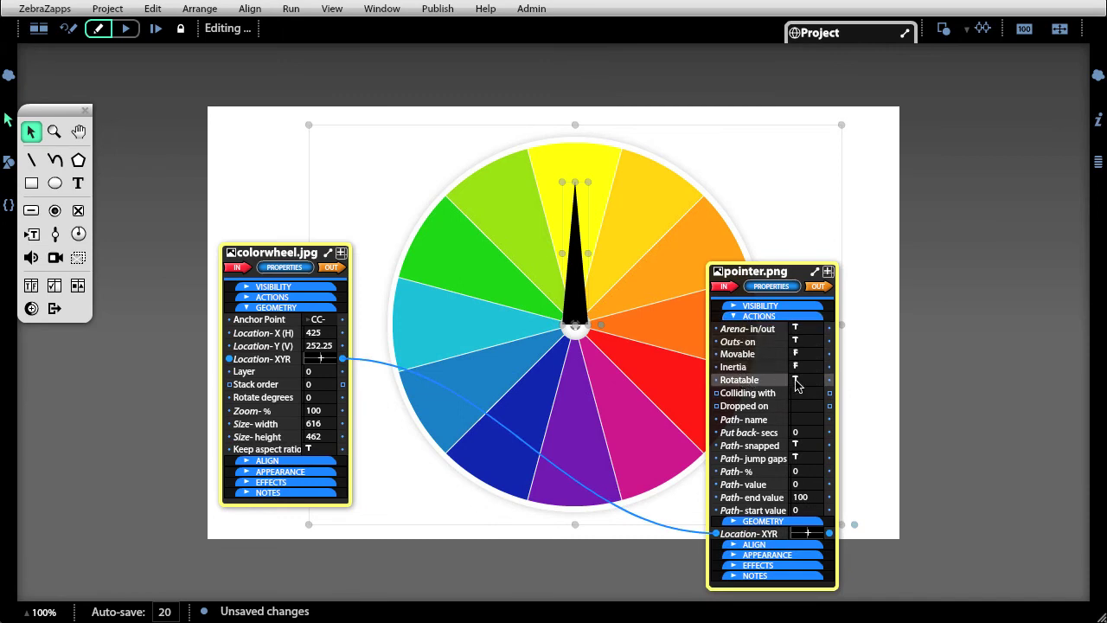
click(807, 380)
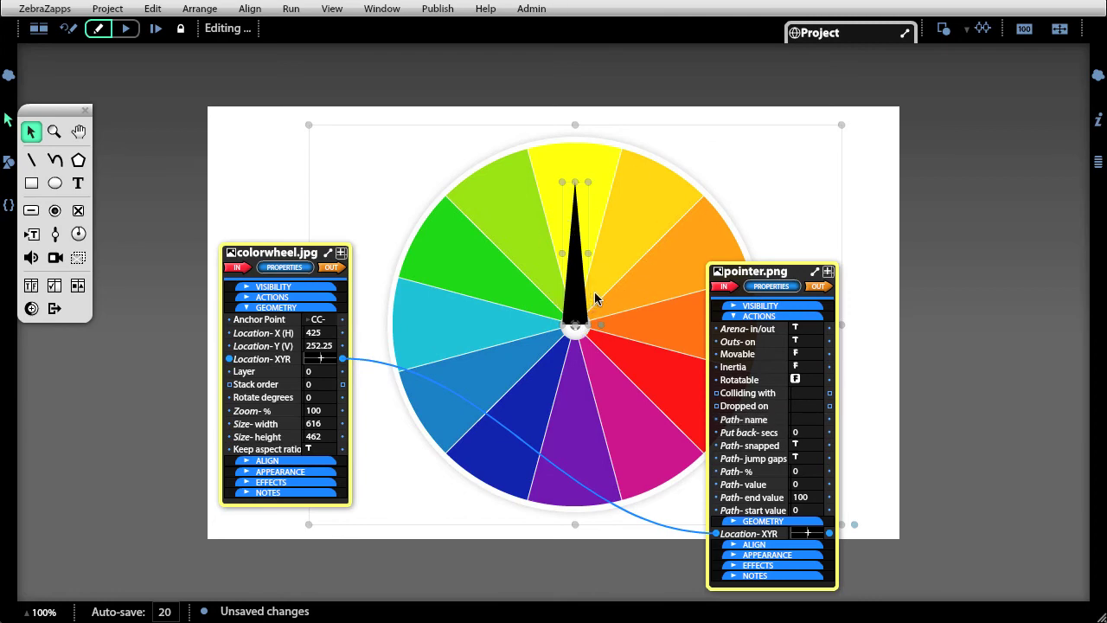
click(127, 29)
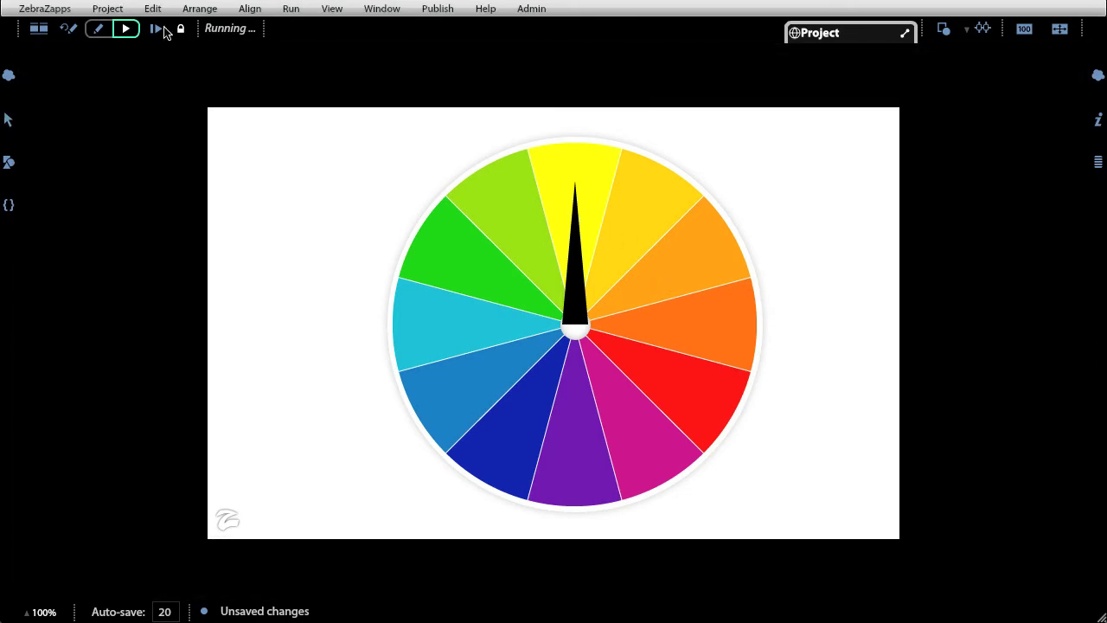
click(69, 29)
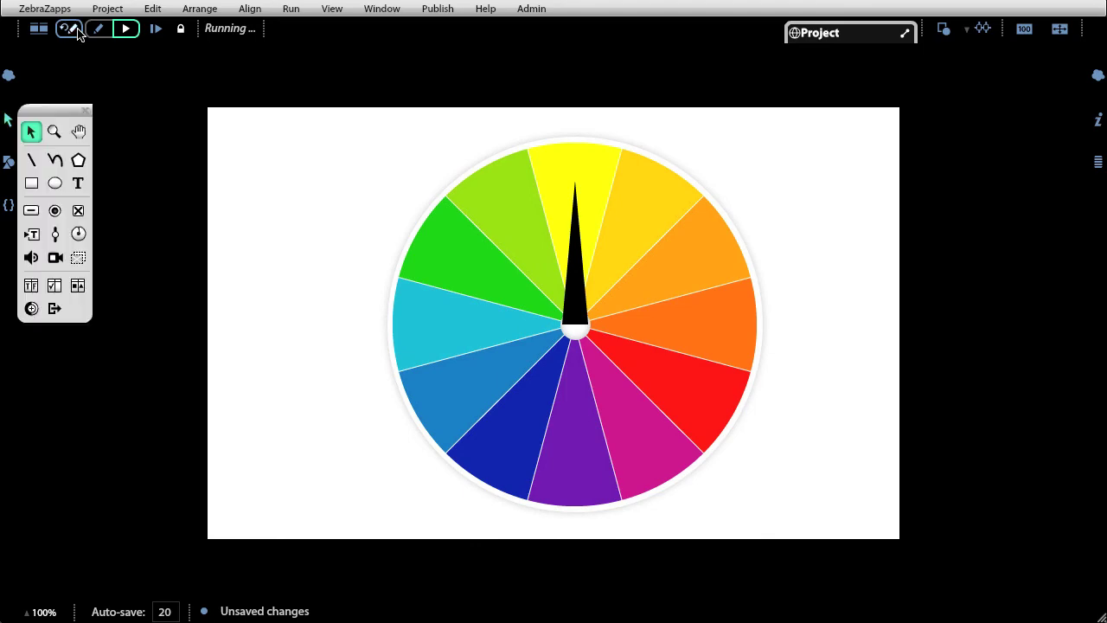
click(579, 307)
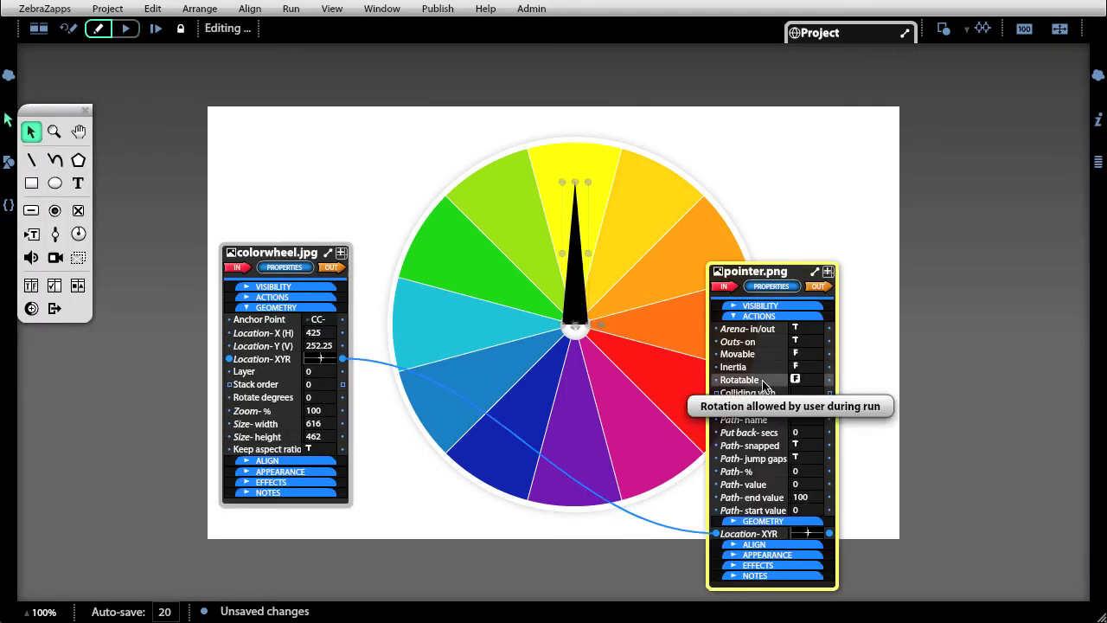
Set the pointer's Rotatable action to T, test-run the project by rotating the pointer, and return to editing.
click(793, 382)
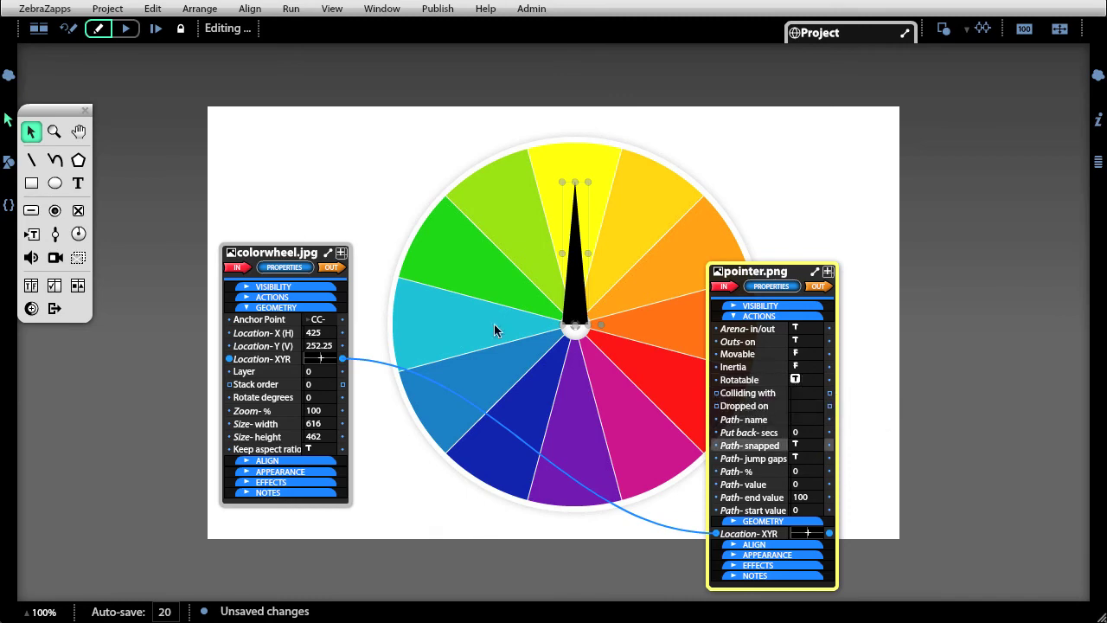
click(127, 31)
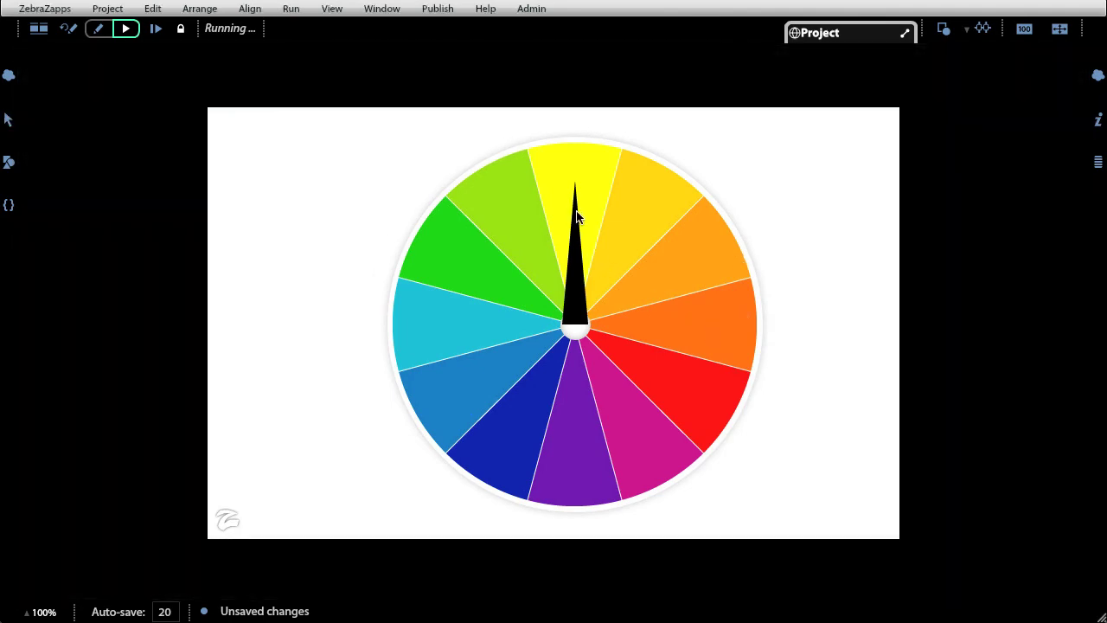
drag(597, 223, 524, 180)
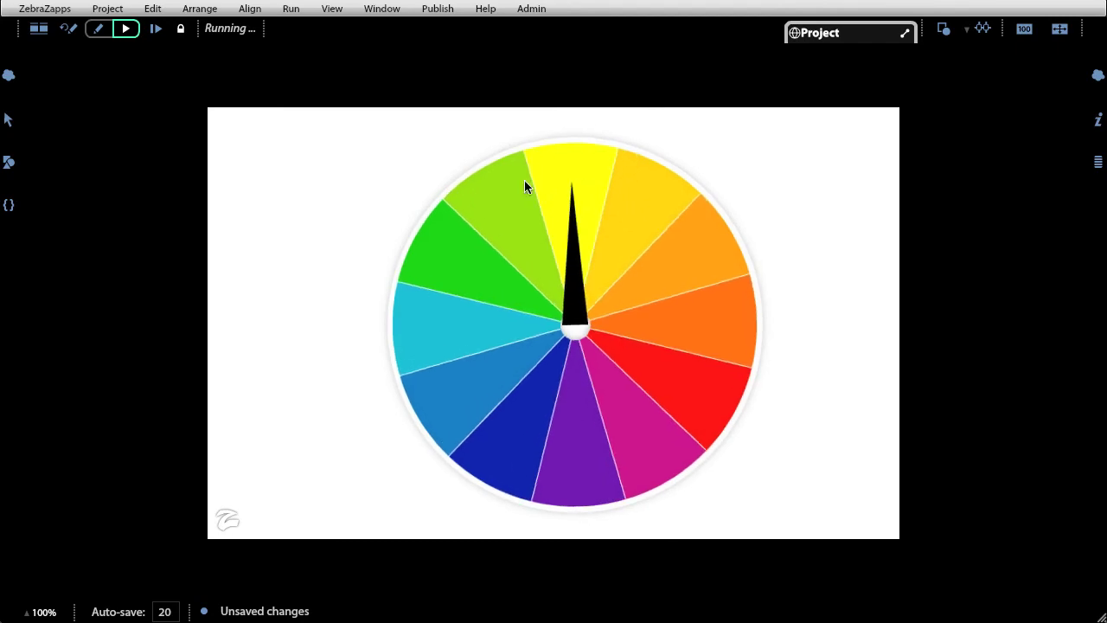
click(65, 31)
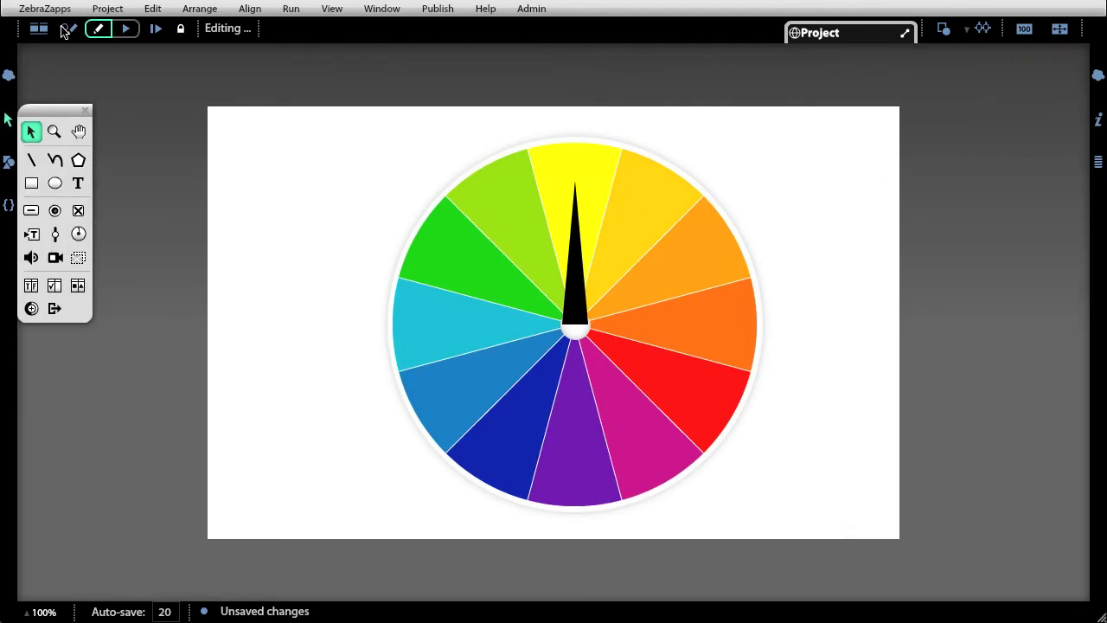
Show the pointer's properties clear of the wheel and move the linked pointer and color wheel to about X 400, Y 248.
click(574, 326)
click(577, 320)
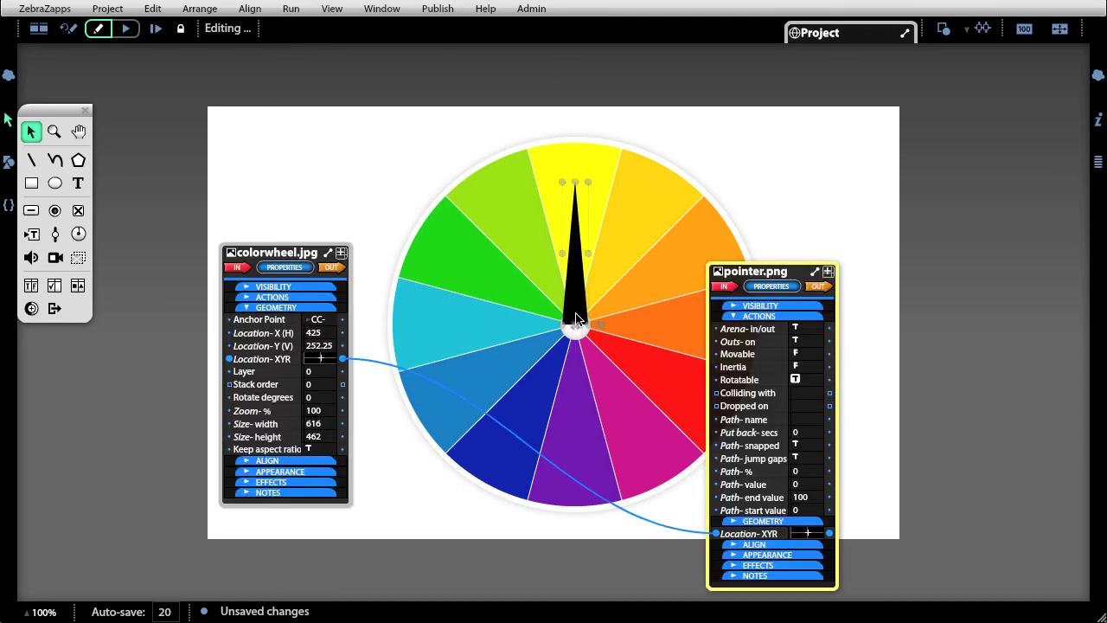
drag(752, 273, 766, 104)
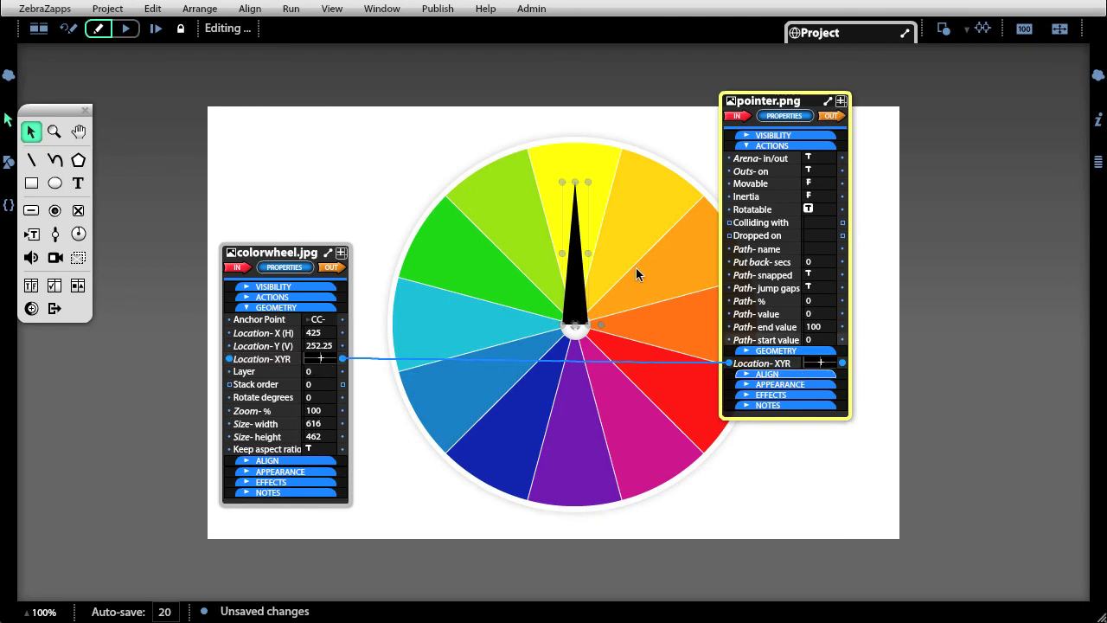
drag(577, 220, 555, 217)
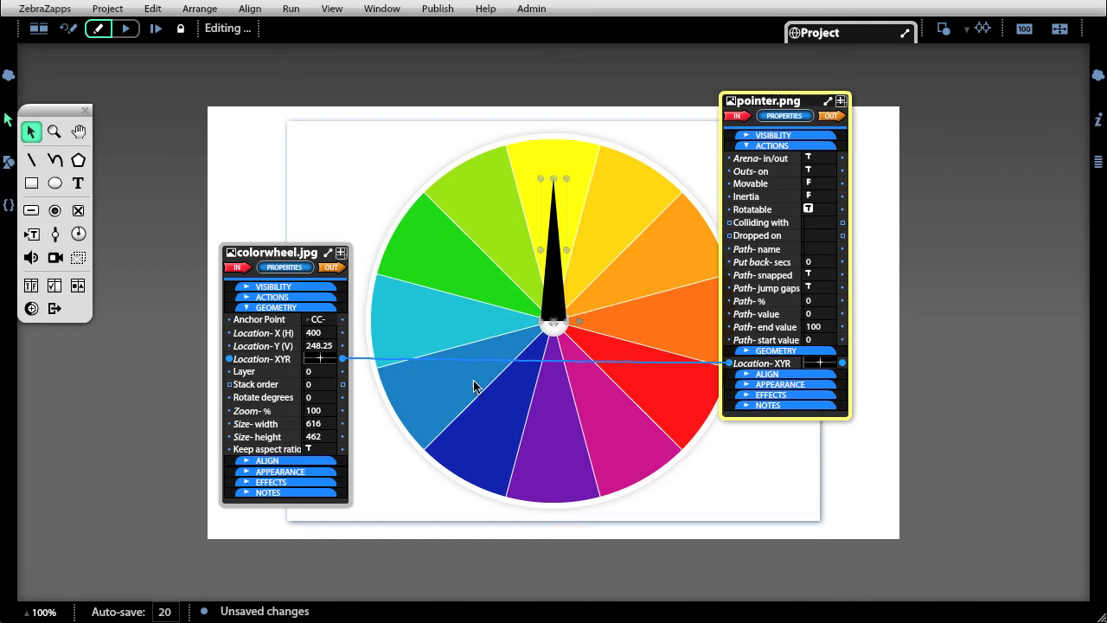
Replace the wheel-pointer Location-XYR link with separate Location-X (H) and Location-Y (V) links, repositioning the wheel at about X 425, Y 259.
click(794, 352)
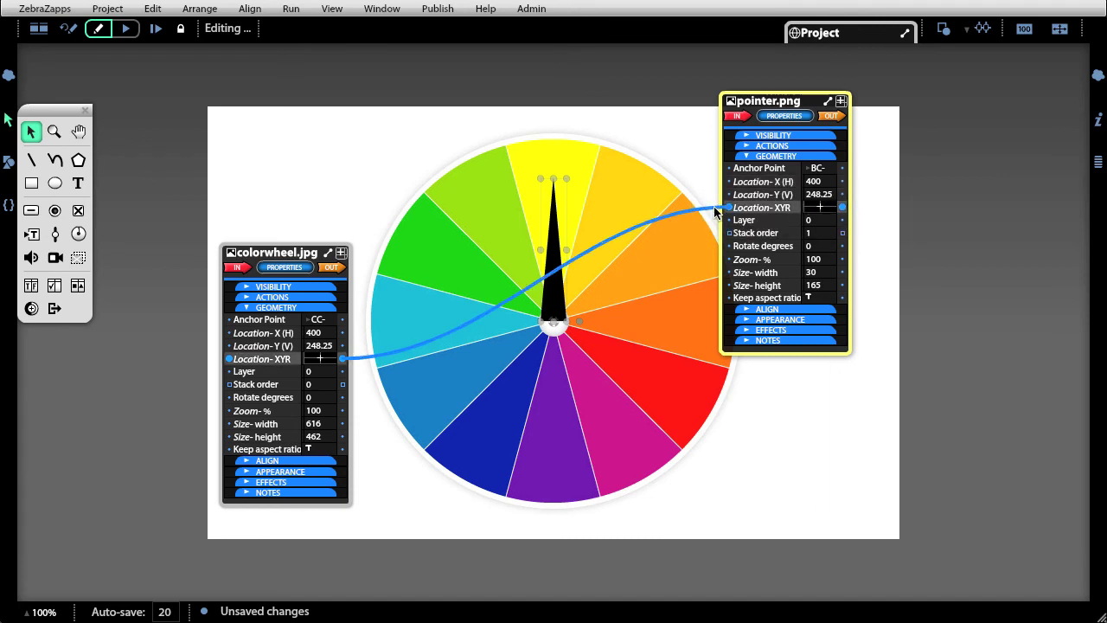
drag(717, 212, 732, 185)
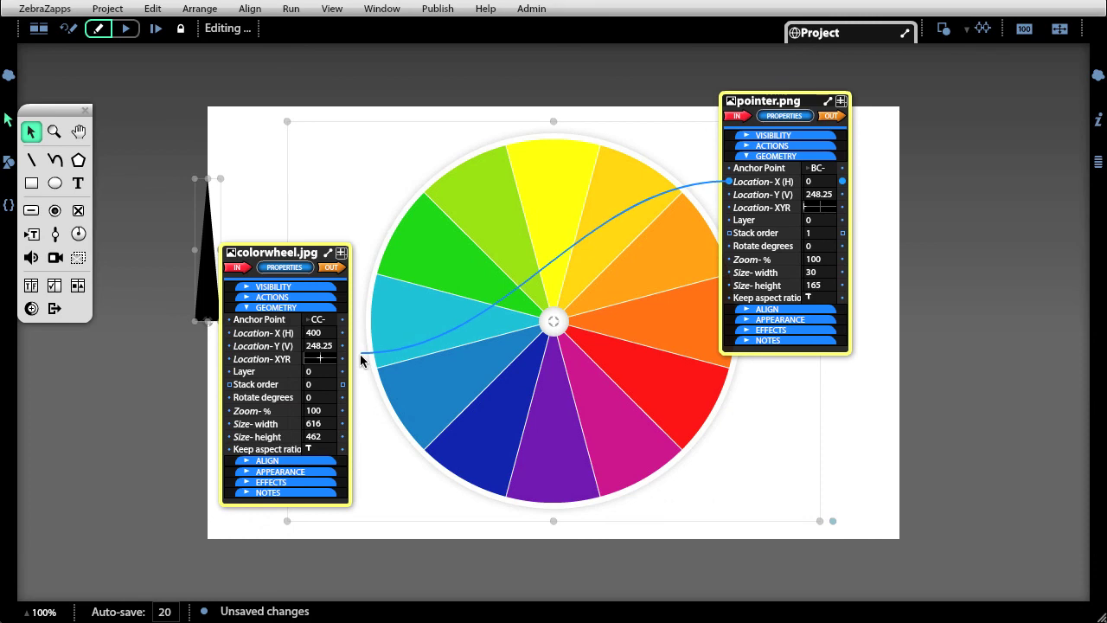
drag(361, 360, 344, 334)
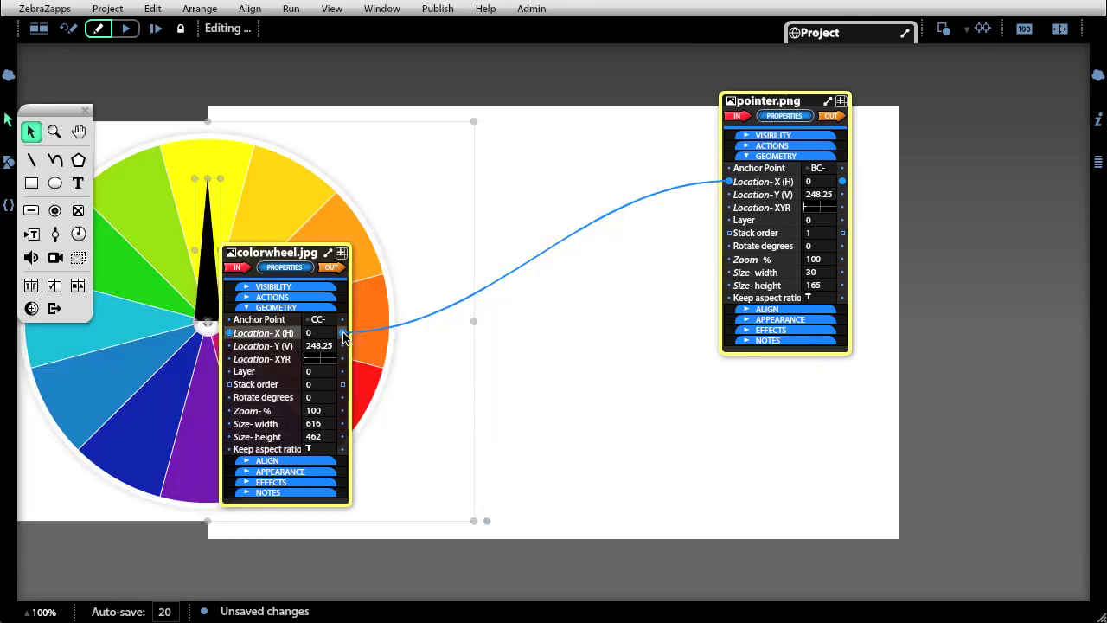
drag(161, 376, 524, 389)
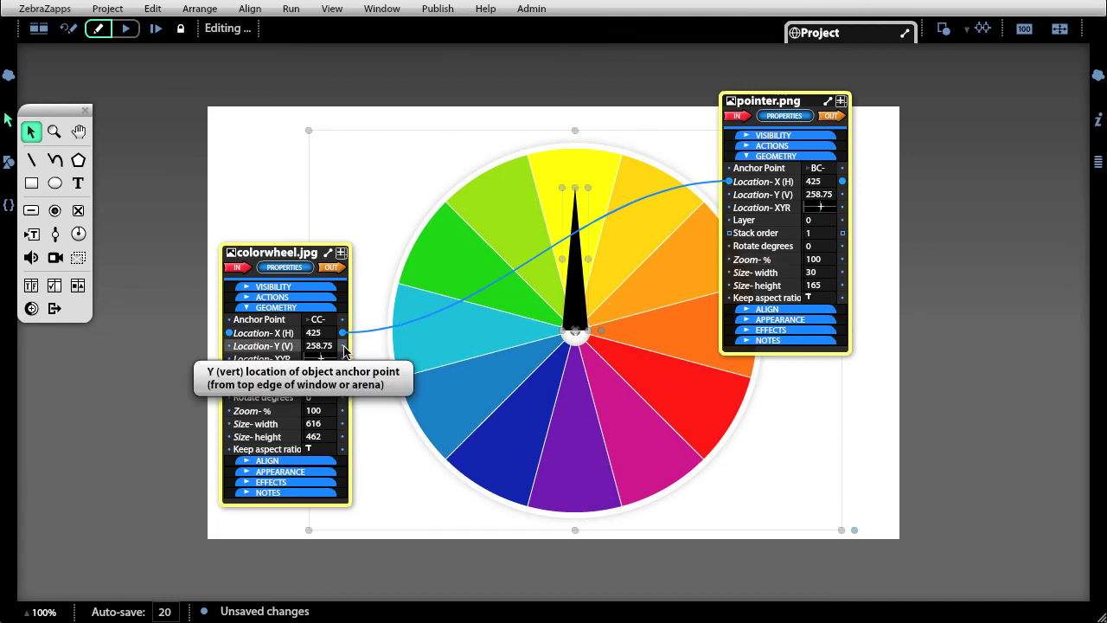
drag(344, 348, 731, 199)
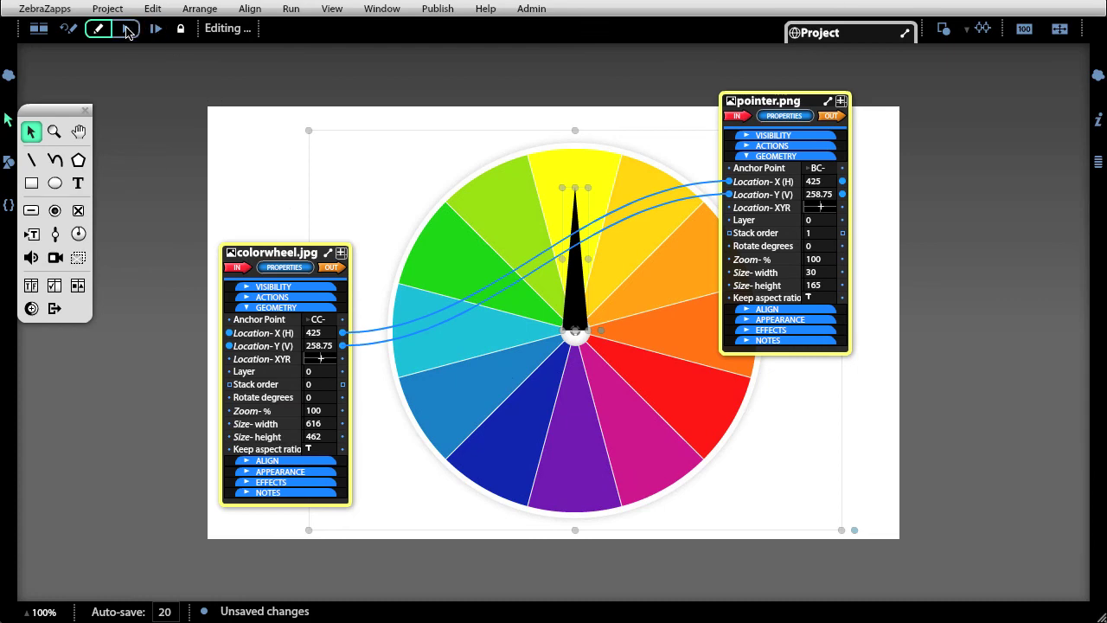
Test-run the project by rotating the pointer back and forth on the color wheel, and return to editing.
click(127, 31)
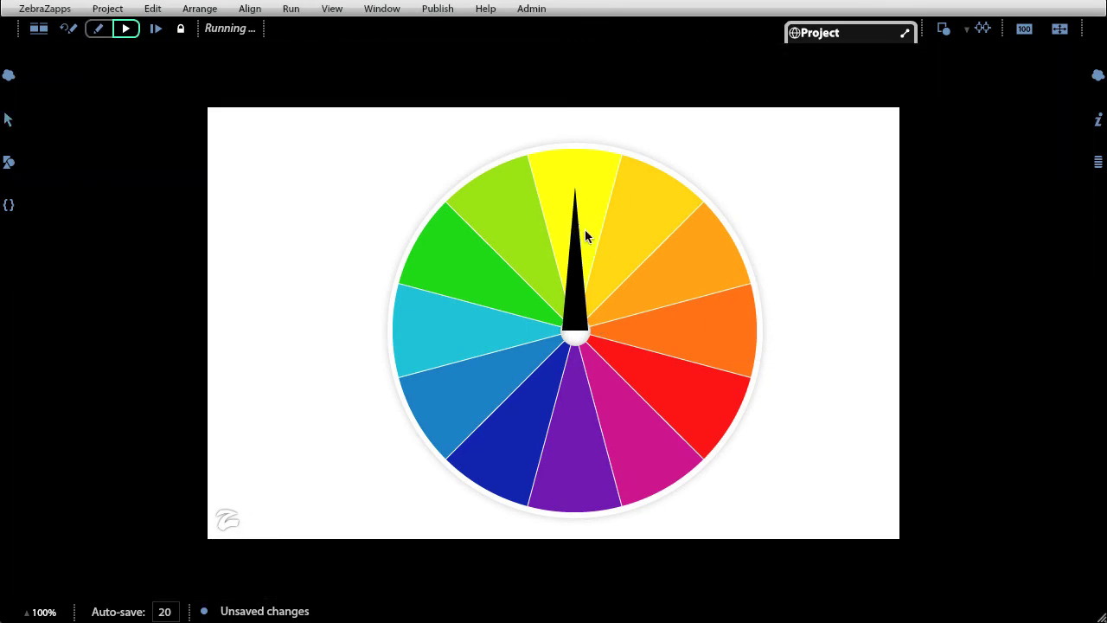
drag(585, 229, 574, 260)
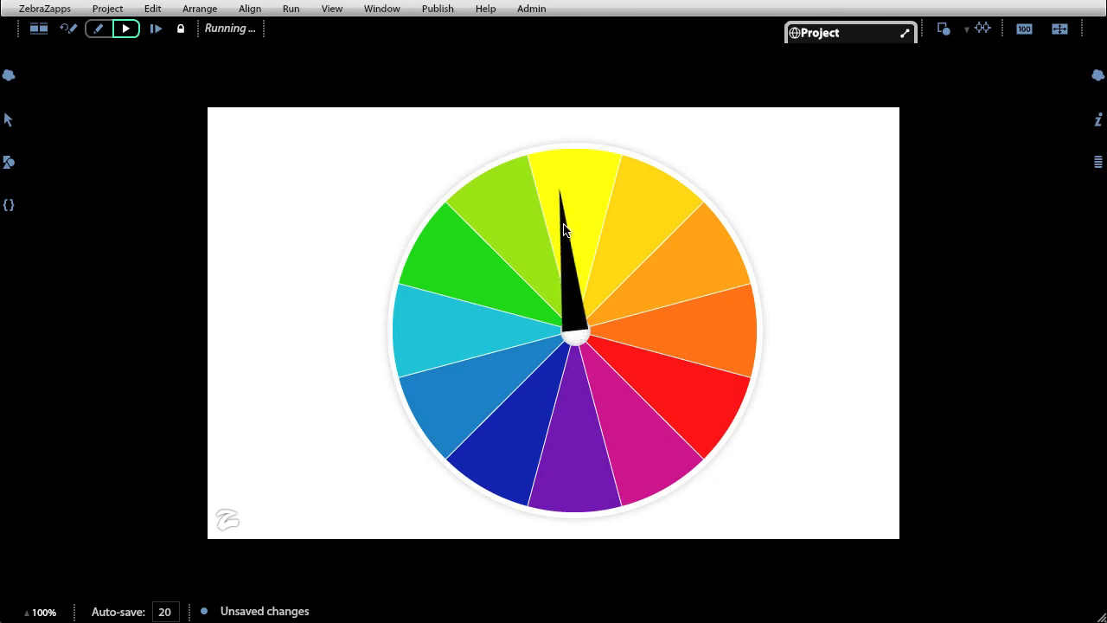
drag(563, 229, 576, 185)
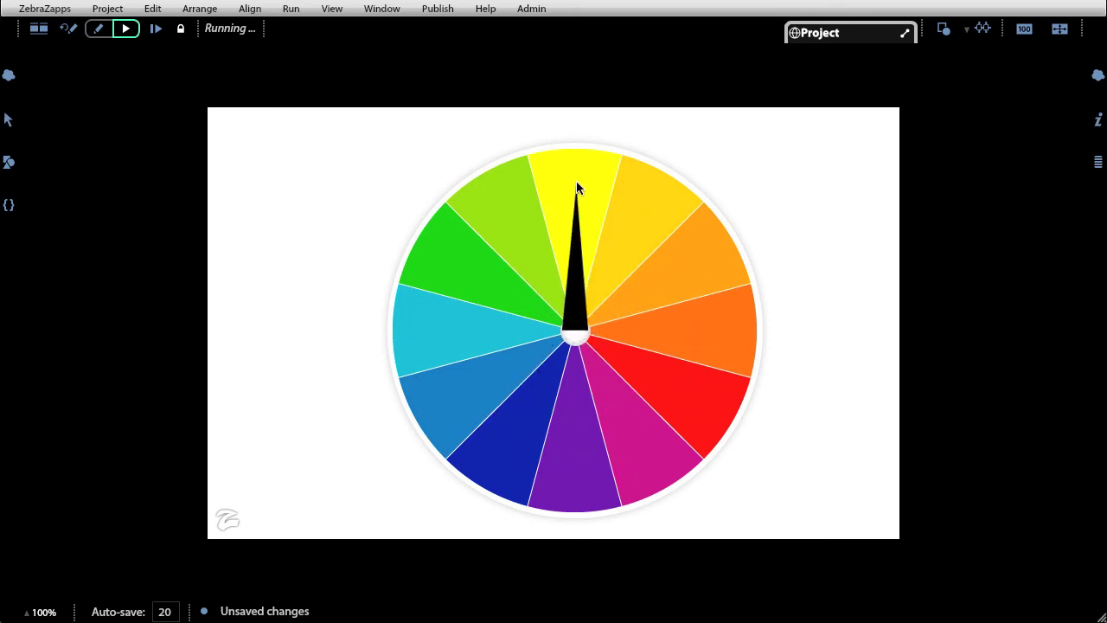
click(63, 34)
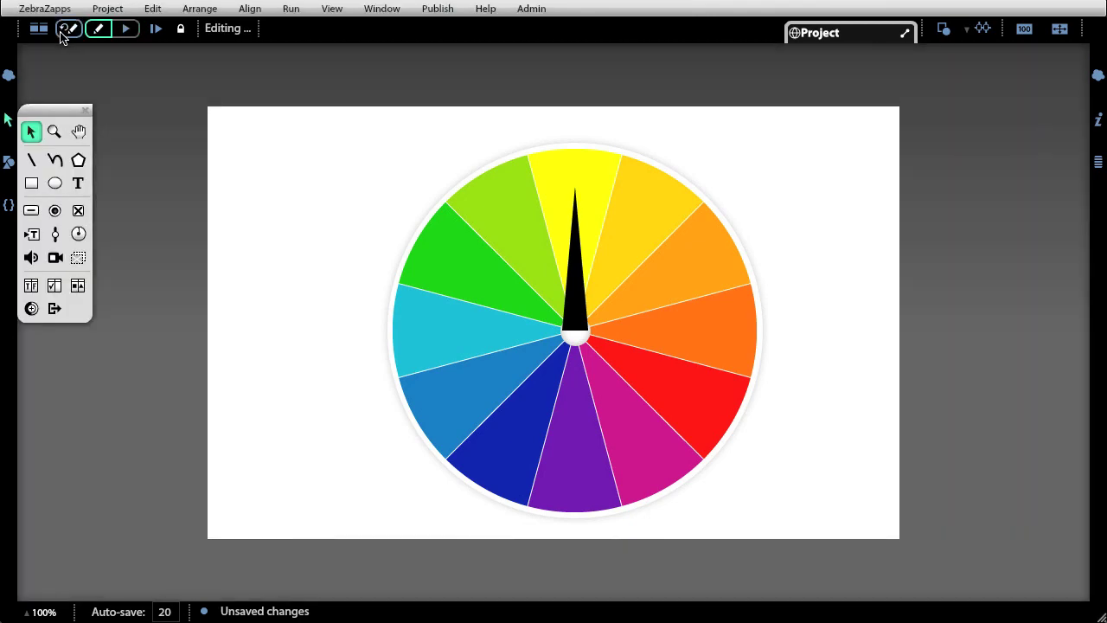